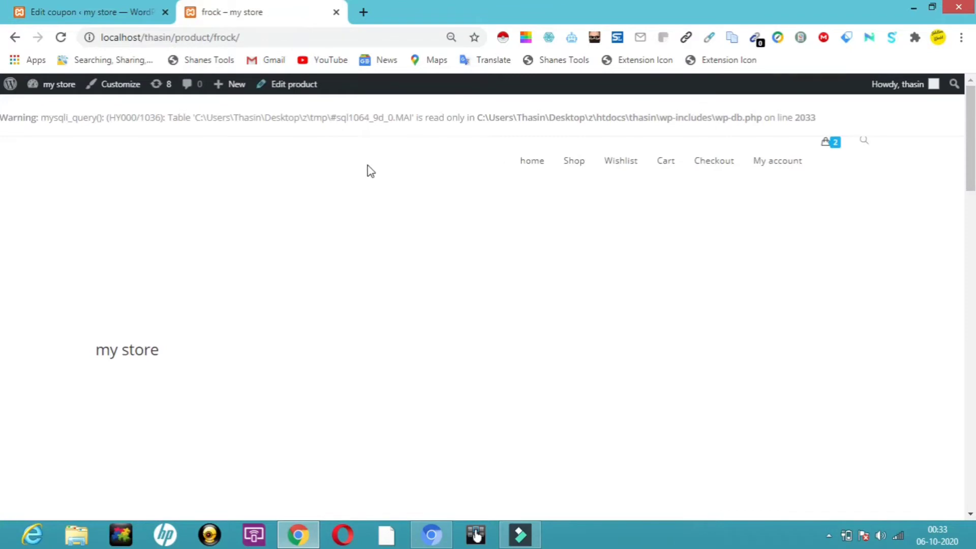
Step: Open the home page of the my store storefront
{"action": "left_click", "coordinate": [543, 167]}
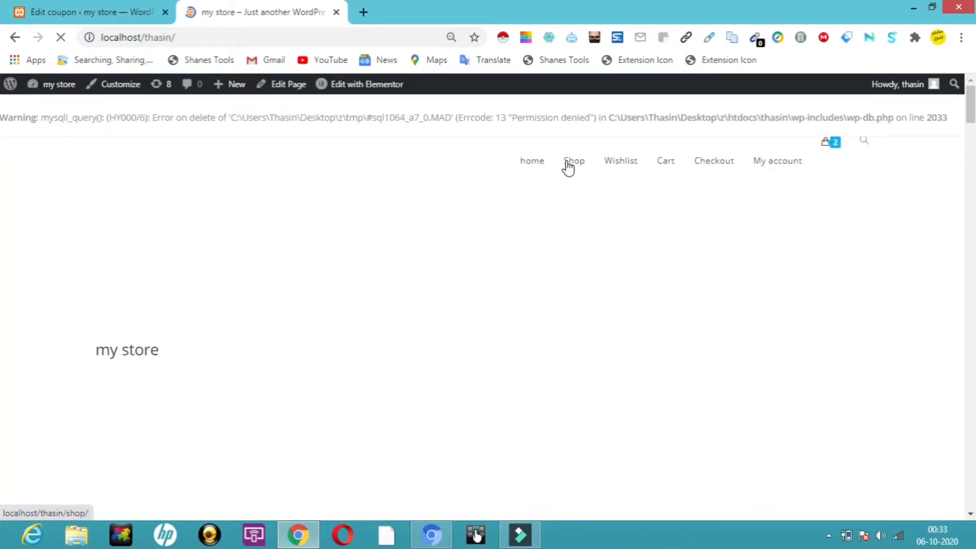
{"action": "left_click", "coordinate": [529, 160]}
{"action": "left_click", "coordinate": [529, 166]}
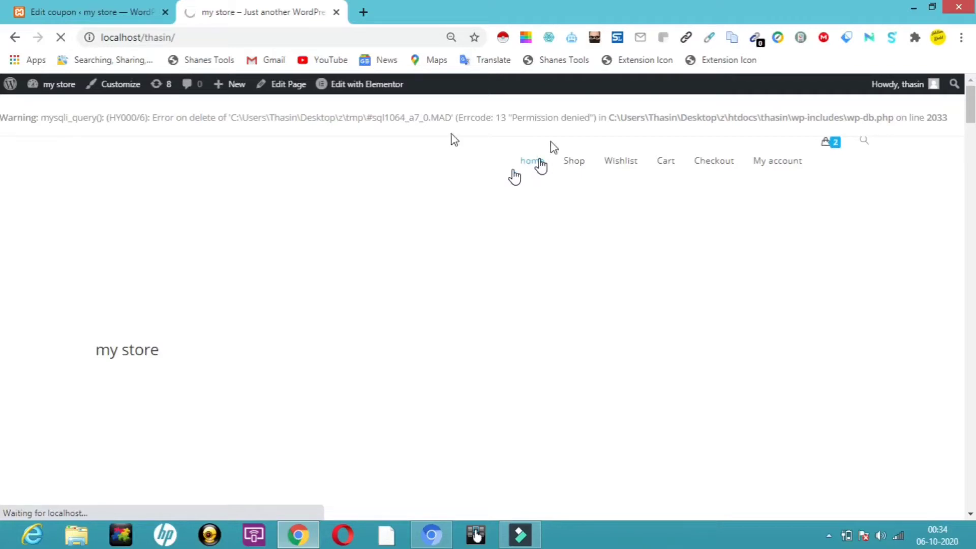
{"action": "left_click", "coordinate": [100, 9]}
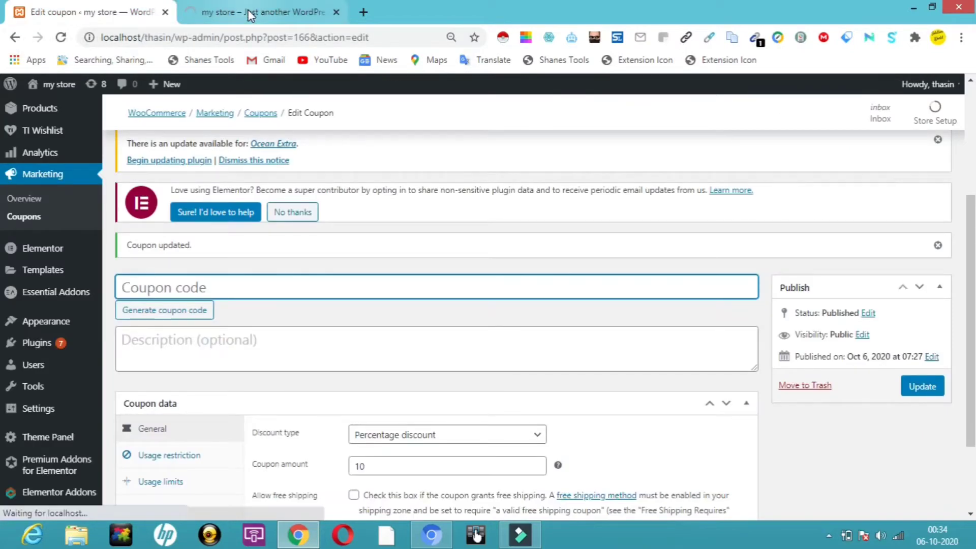
{"action": "left_click", "coordinate": [249, 15]}
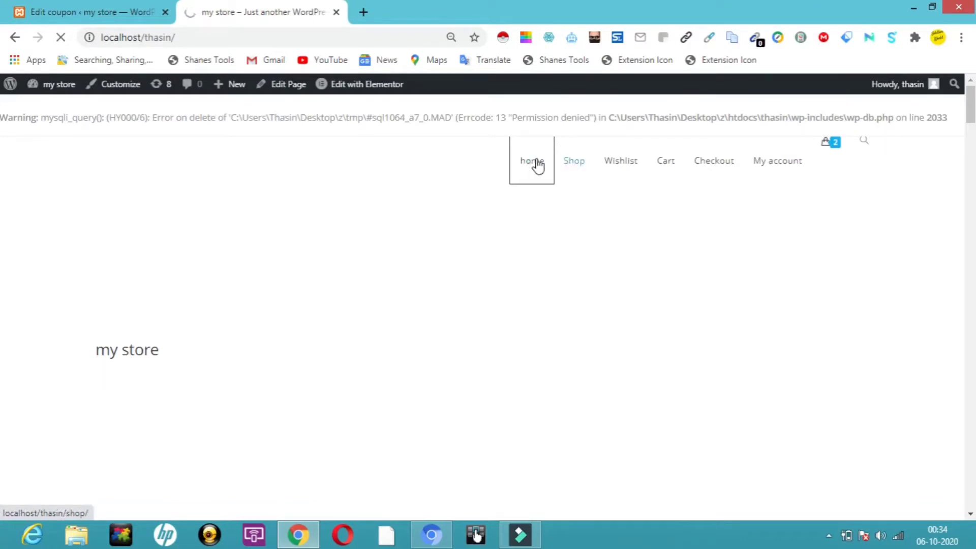
{"action": "left_click", "coordinate": [104, 13]}
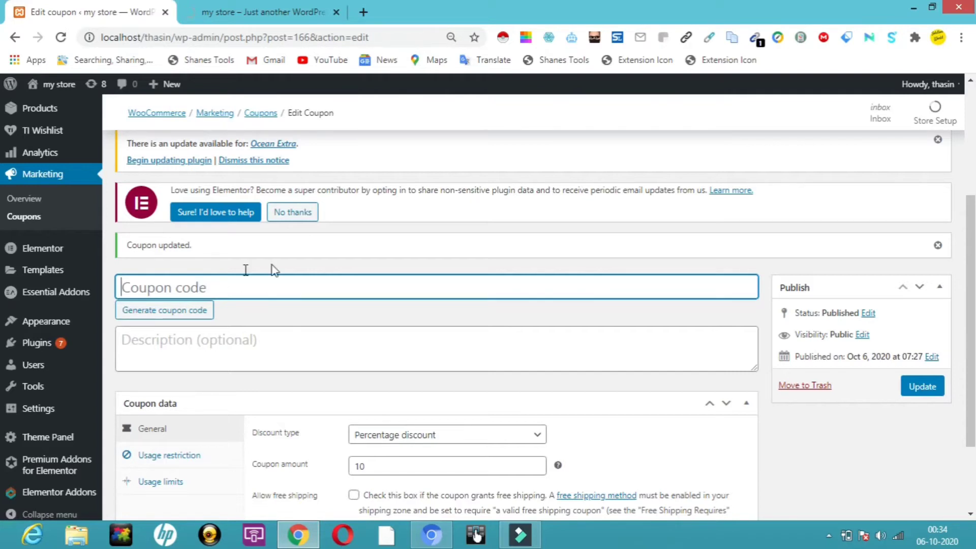
{"action": "left_click", "coordinate": [260, 13]}
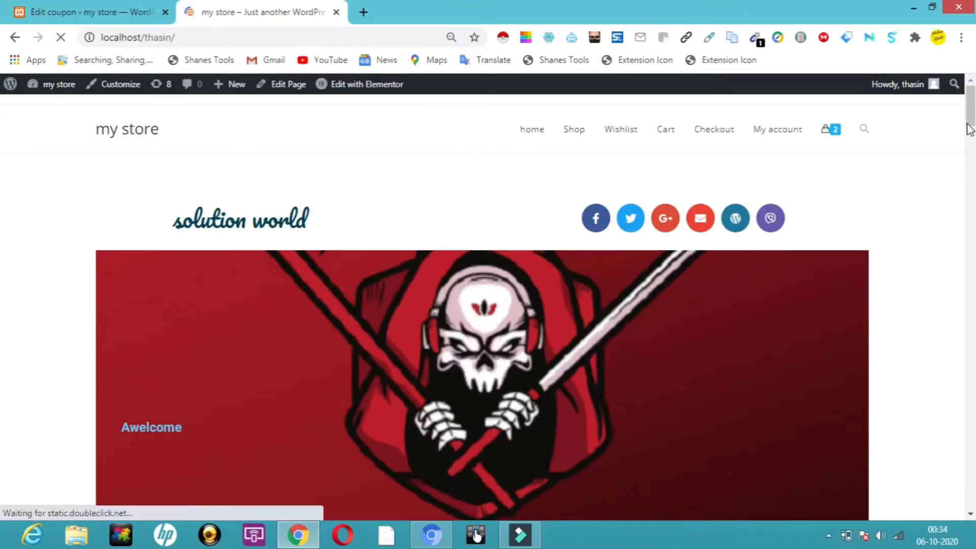
Step: Look through the home page from the banner to the Savour Your Next Holiday section and back up
{"action": "scroll", "coordinate": [3, 200], "scroll_direction": "down", "scroll_amount": 10}
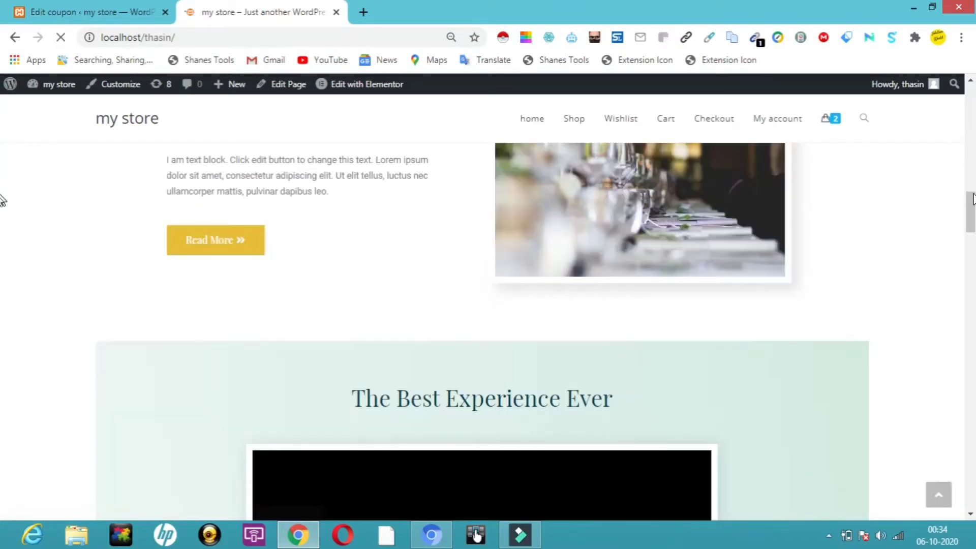
{"action": "scroll", "coordinate": [2, 200], "scroll_direction": "up", "scroll_amount": 6}
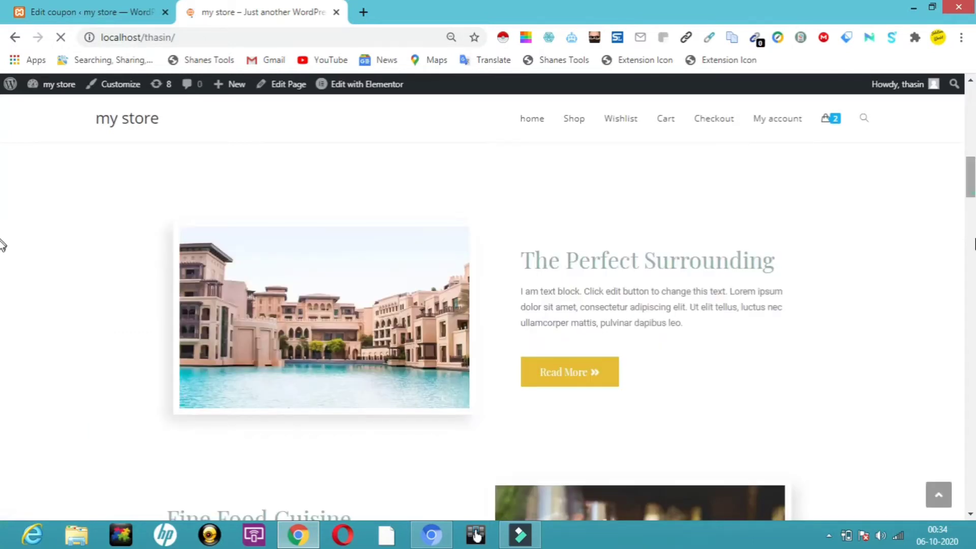
{"action": "scroll", "coordinate": [2, 246], "scroll_direction": "down", "scroll_amount": 6}
{"action": "scroll", "coordinate": [967, 249], "scroll_direction": "down", "scroll_amount": 2}
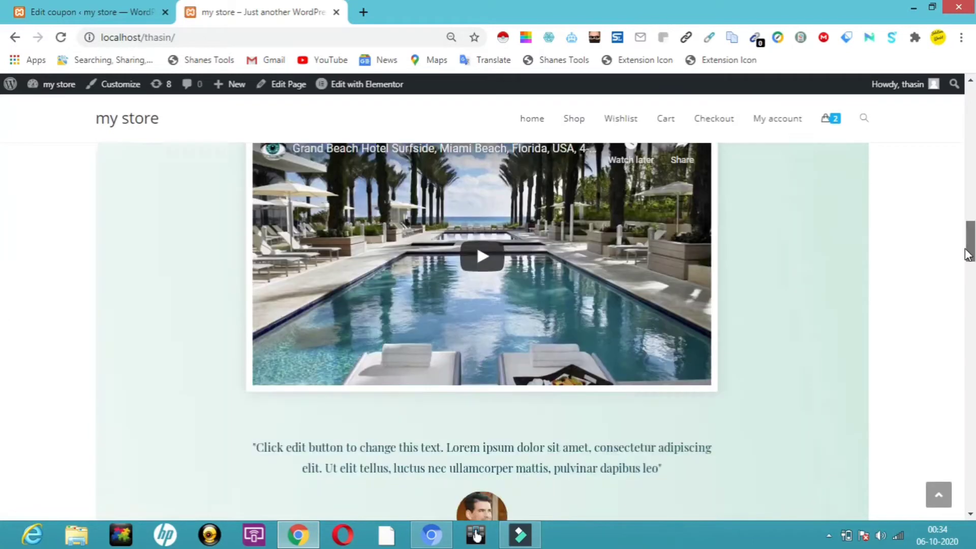
{"action": "scroll", "coordinate": [971, 244], "scroll_direction": "down", "scroll_amount": 5}
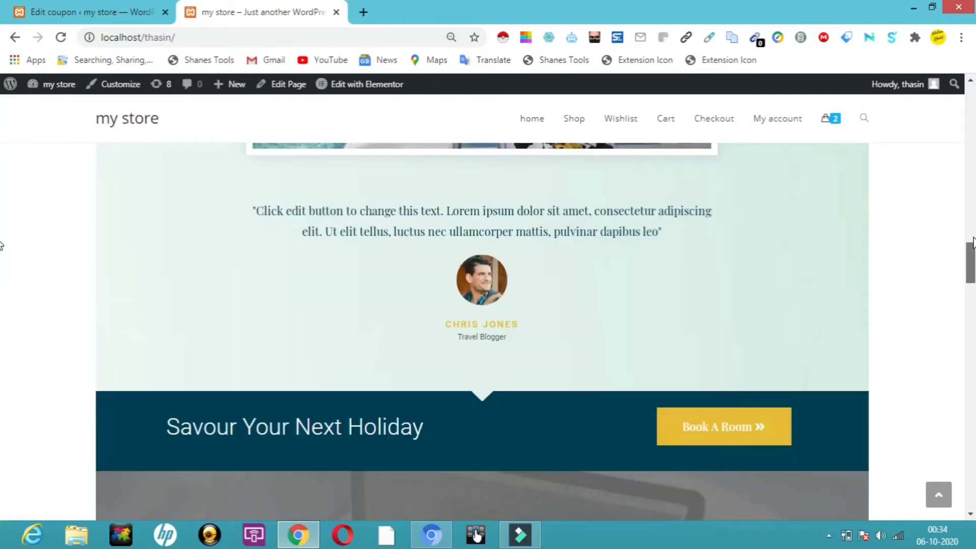
{"action": "scroll", "coordinate": [1, 246], "scroll_direction": "up", "scroll_amount": 10}
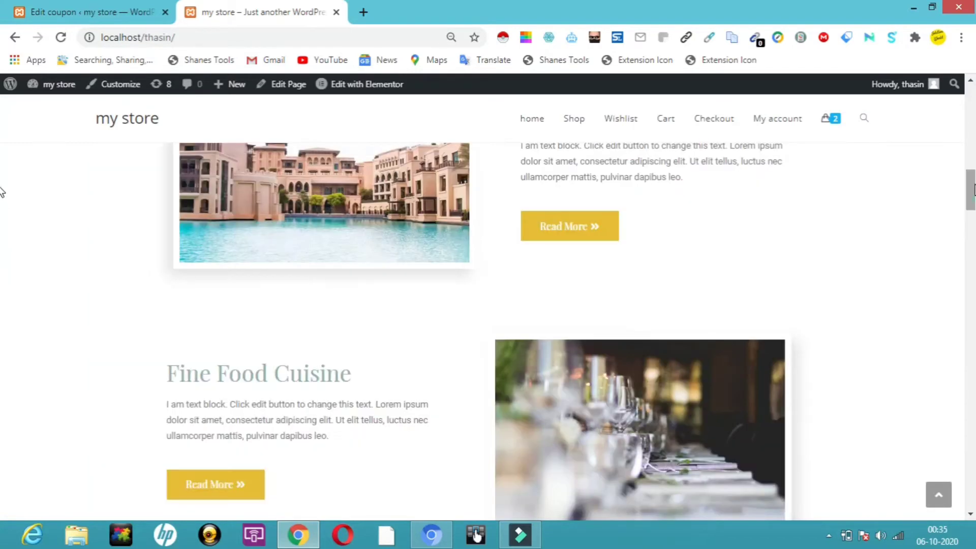
{"action": "scroll", "coordinate": [2, 192], "scroll_direction": "up", "scroll_amount": 3}
Step: Open the storefront's Shop page and view the book, frock and kids shrit products
{"action": "left_click", "coordinate": [575, 122]}
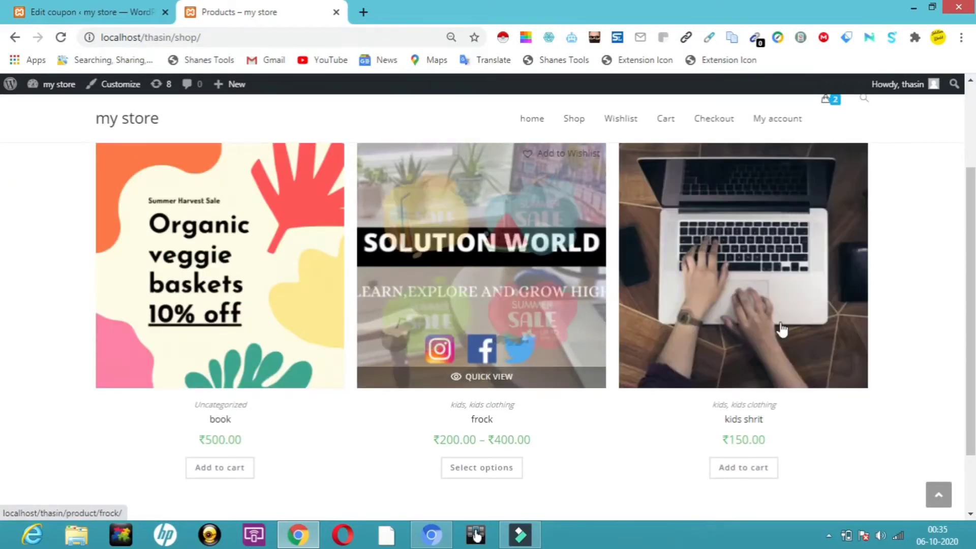
{"action": "mouse_move", "coordinate": [782, 330]}
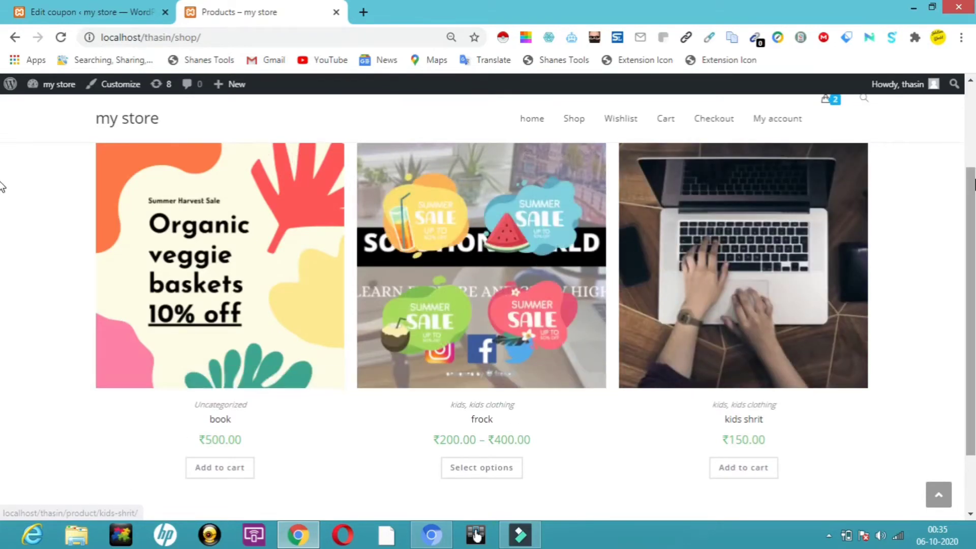
{"action": "scroll", "coordinate": [2, 224], "scroll_direction": "down", "scroll_amount": 2}
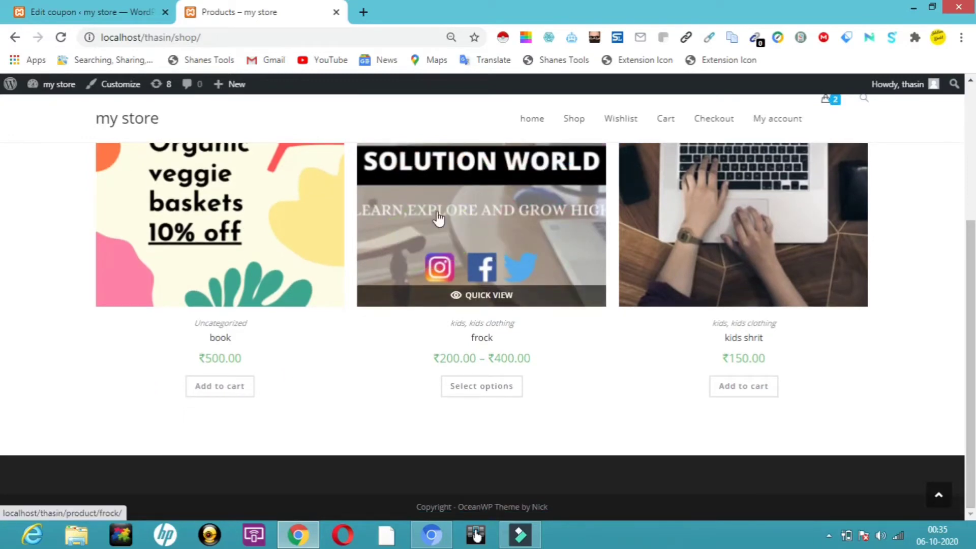
Step: Return to the store's WordPress admin and open the WooCommerce settings
{"action": "left_click", "coordinate": [108, 9]}
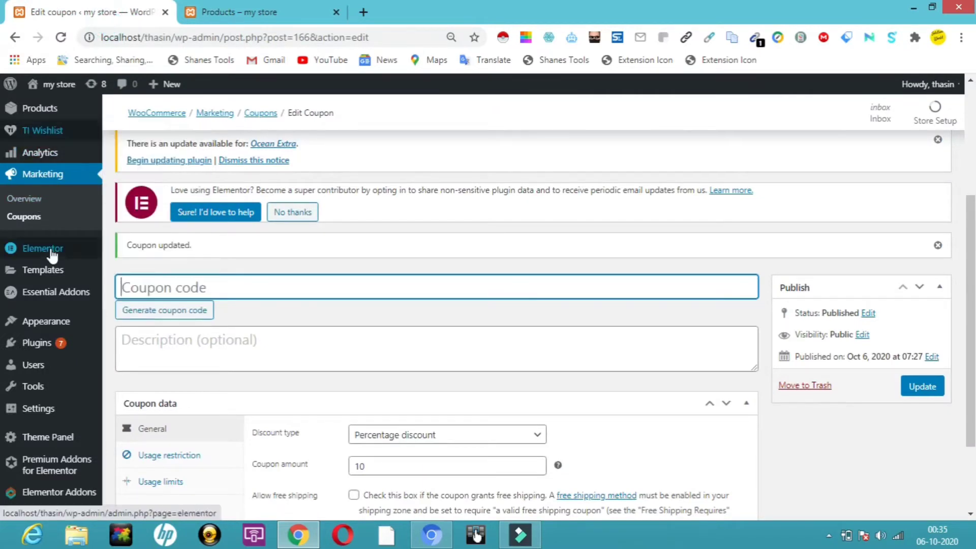
{"action": "mouse_move", "coordinate": [85, 239]}
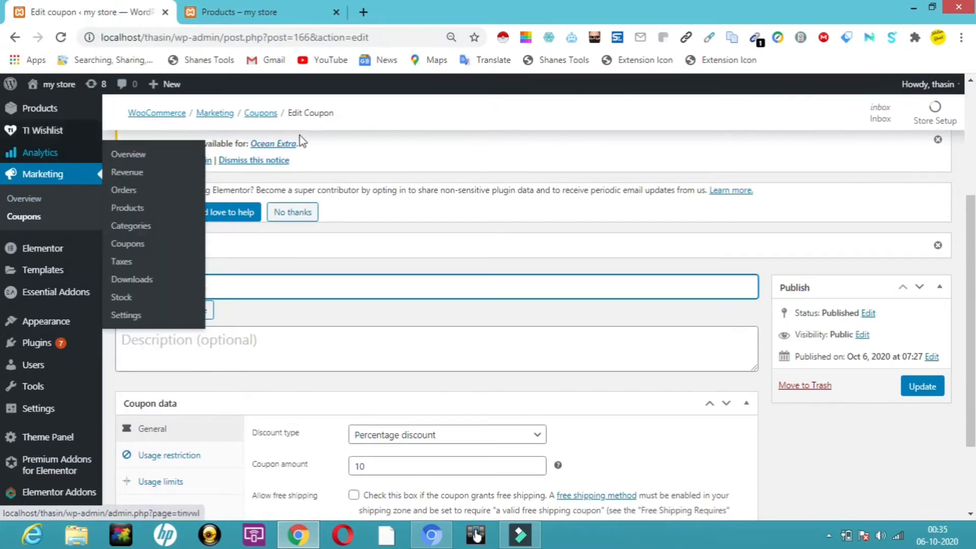
{"action": "left_click_drag", "start_coordinate": [969, 216], "coordinate": [971, 174]}
{"action": "mouse_move", "coordinate": [74, 168]}
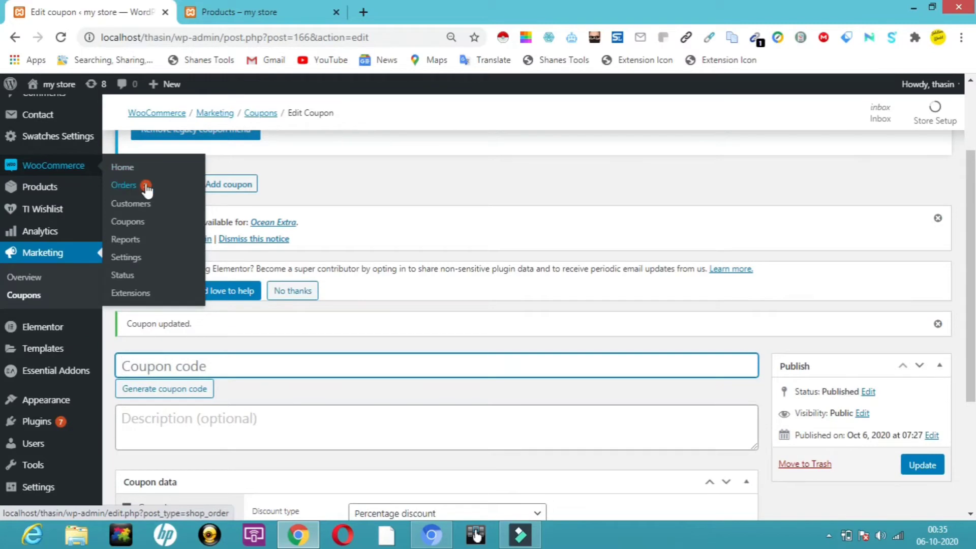
{"action": "left_click", "coordinate": [129, 260]}
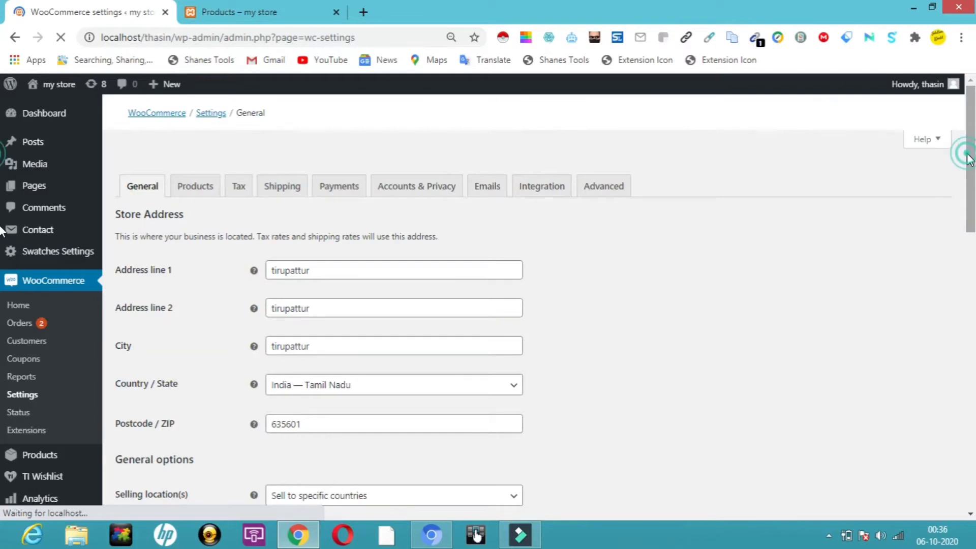
Step: Check that coupon codes are enabled in the WooCommerce General settings and save the settings
{"action": "scroll", "coordinate": [3, 270], "scroll_direction": "down", "scroll_amount": 8}
{"action": "scroll", "coordinate": [1, 373], "scroll_direction": "down", "scroll_amount": 6}
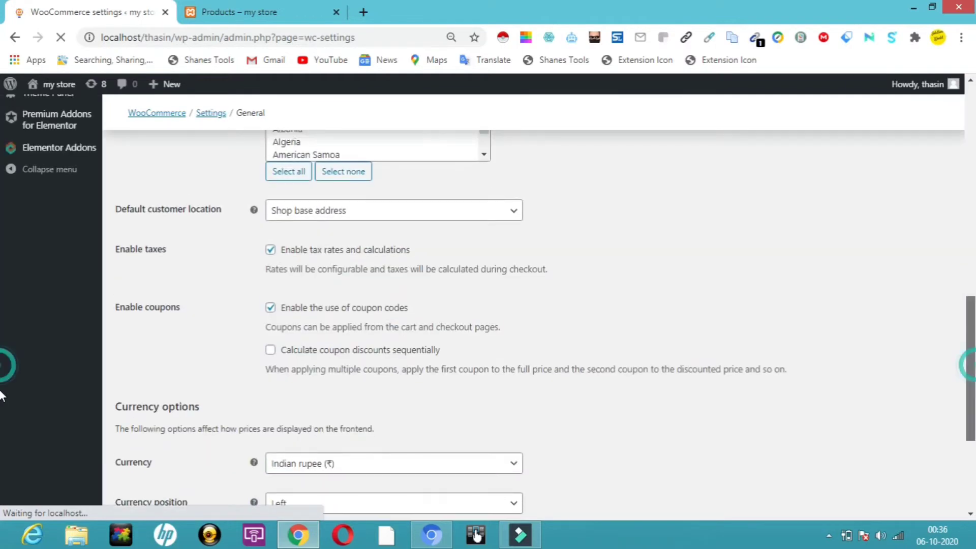
{"action": "scroll", "coordinate": [405, 276], "scroll_direction": "down", "scroll_amount": 1}
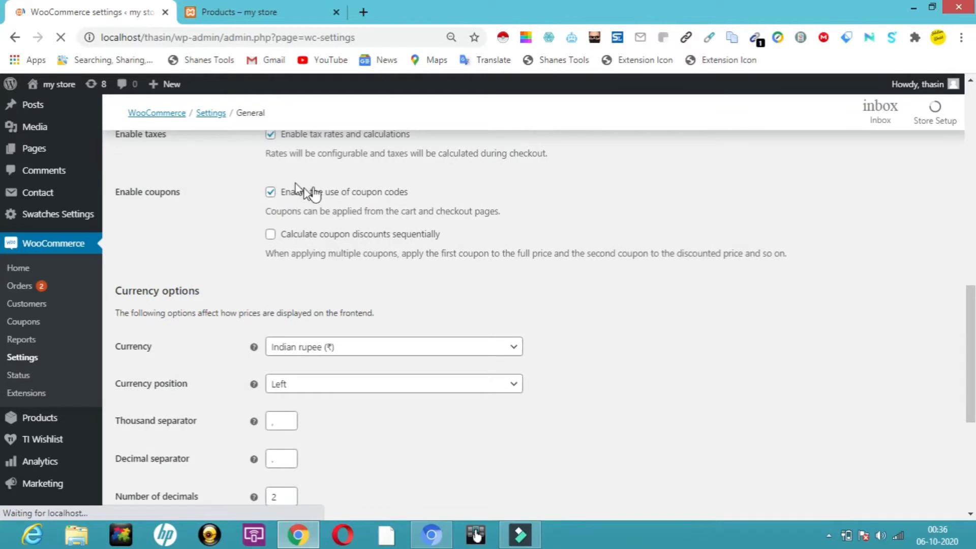
{"action": "left_click_drag", "start_coordinate": [968, 300], "coordinate": [968, 227]}
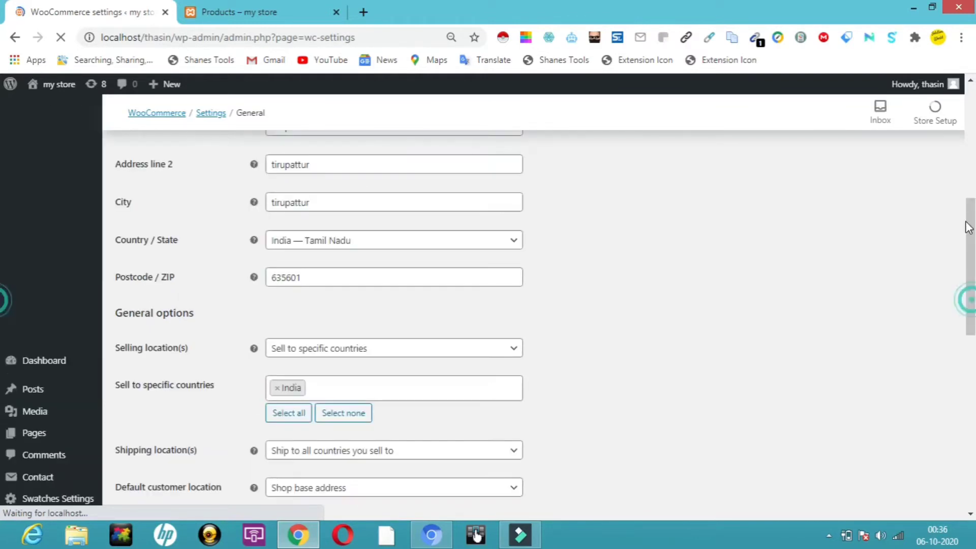
{"action": "scroll", "coordinate": [968, 199], "scroll_direction": "up", "scroll_amount": 4}
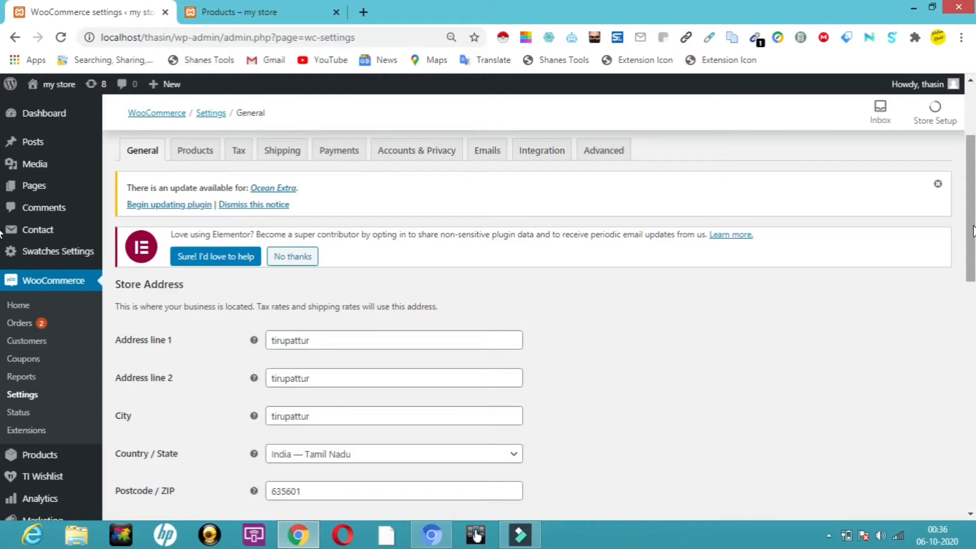
{"action": "left_click_drag", "start_coordinate": [973, 226], "coordinate": [971, 399]}
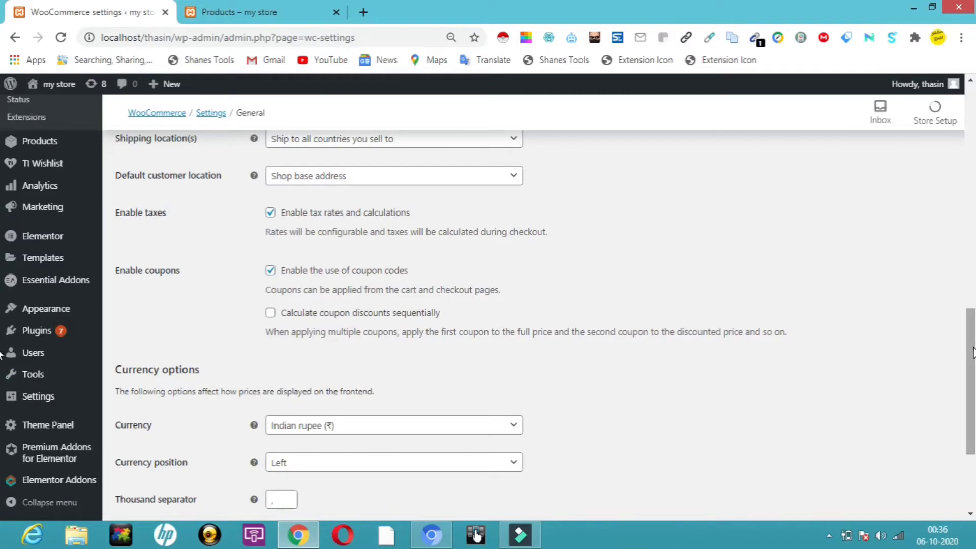
{"action": "scroll", "coordinate": [973, 351], "scroll_direction": "down", "scroll_amount": 3}
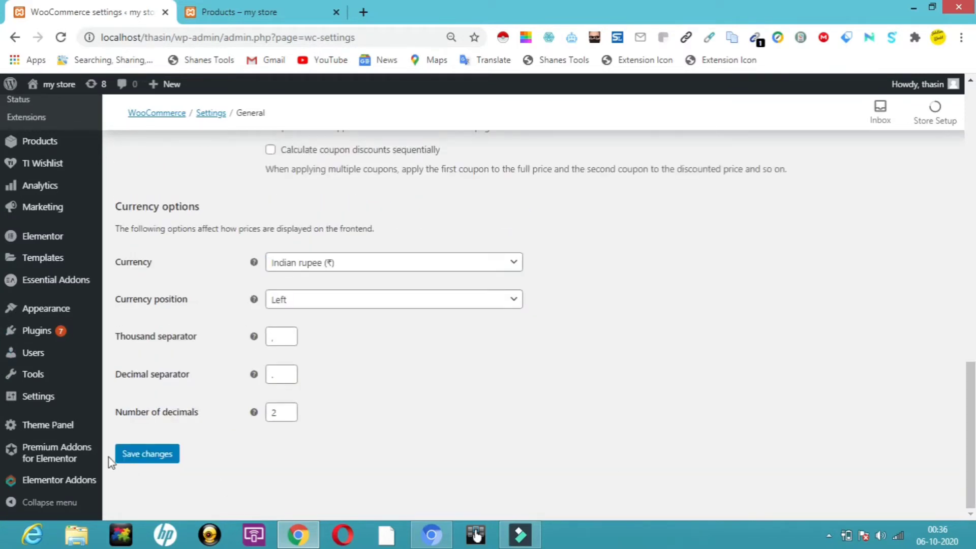
{"action": "left_click", "coordinate": [134, 459]}
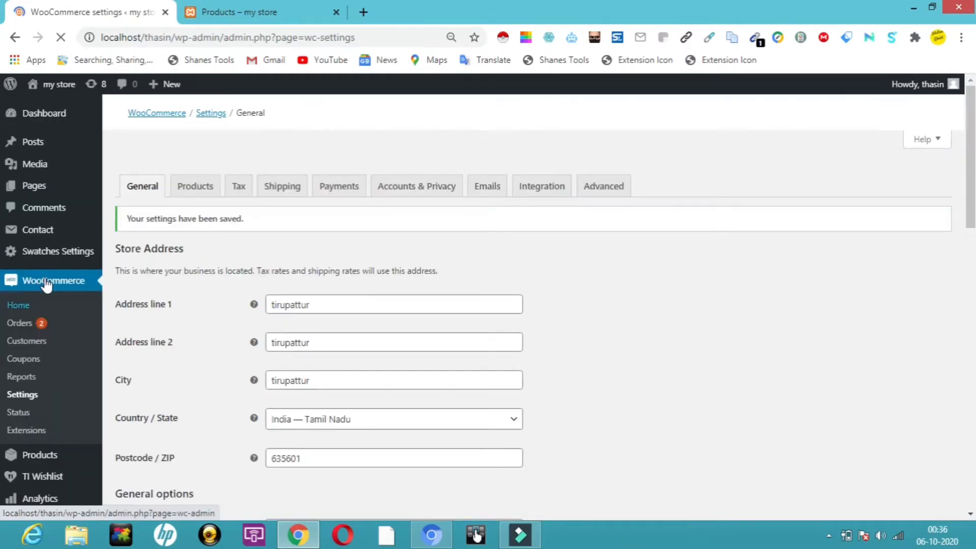
Step: Open the WooCommerce coupon list, look over the existing percentage discount coupon and clear its selection
{"action": "left_click", "coordinate": [23, 359]}
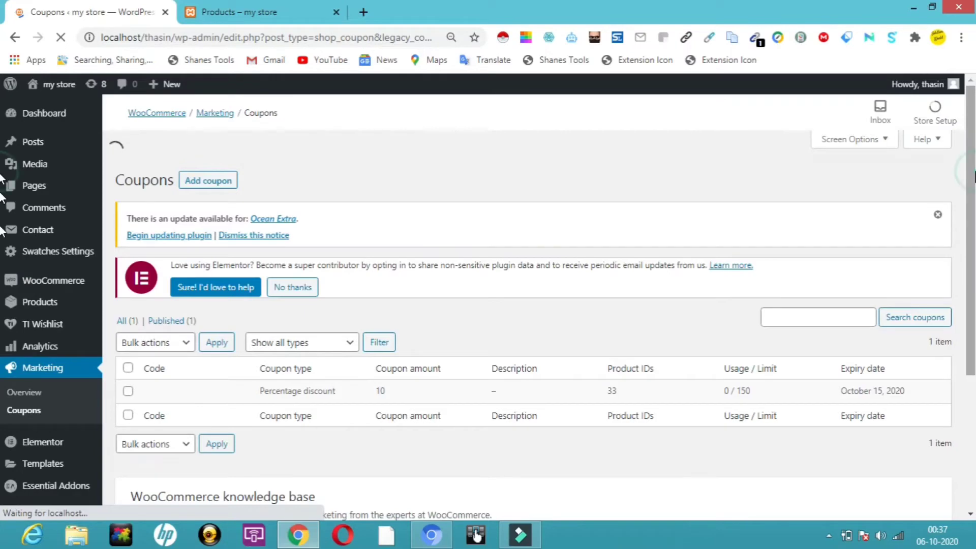
{"action": "left_click_drag", "start_coordinate": [973, 225], "coordinate": [973, 278]}
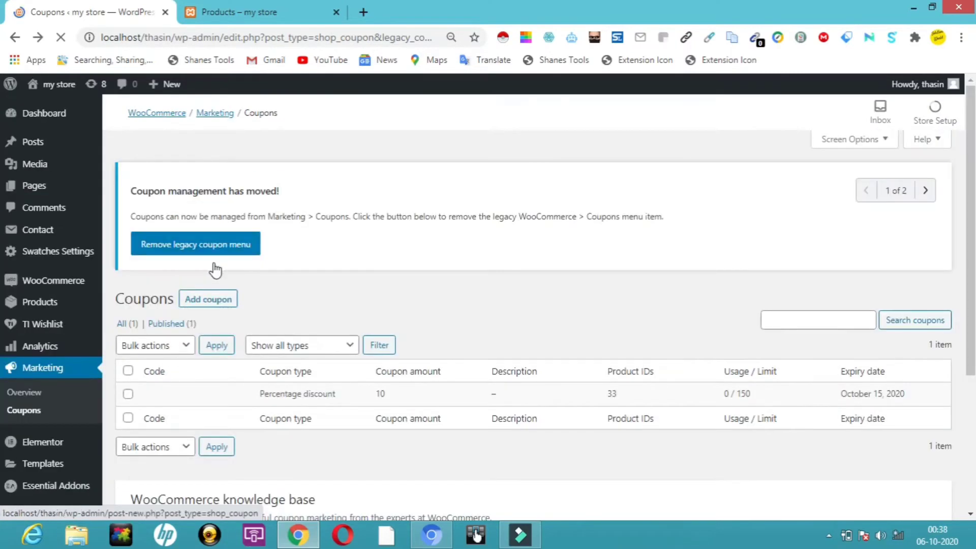
{"action": "scroll", "coordinate": [193, 302], "scroll_direction": "down", "scroll_amount": 3}
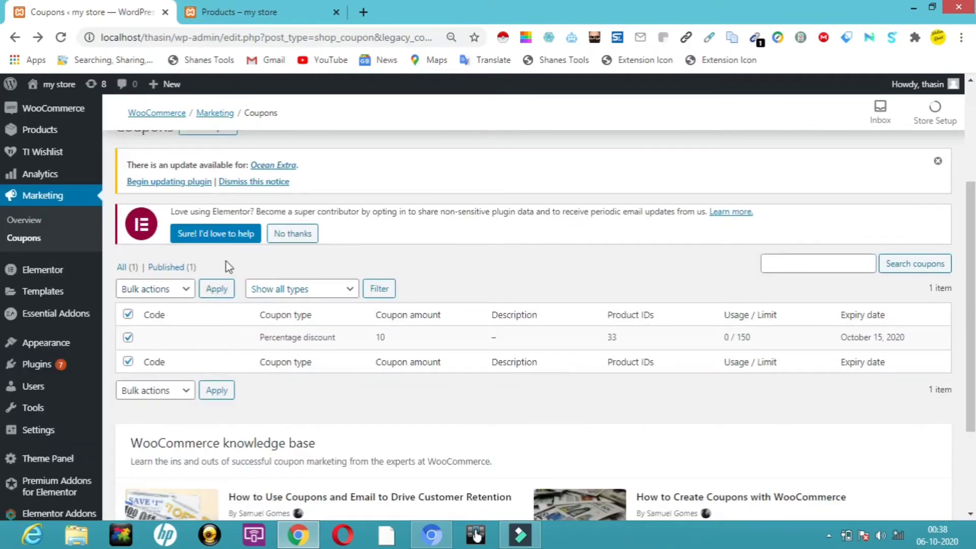
{"action": "left_click", "coordinate": [128, 338]}
{"action": "scroll", "coordinate": [973, 282], "scroll_direction": "up", "scroll_amount": 1}
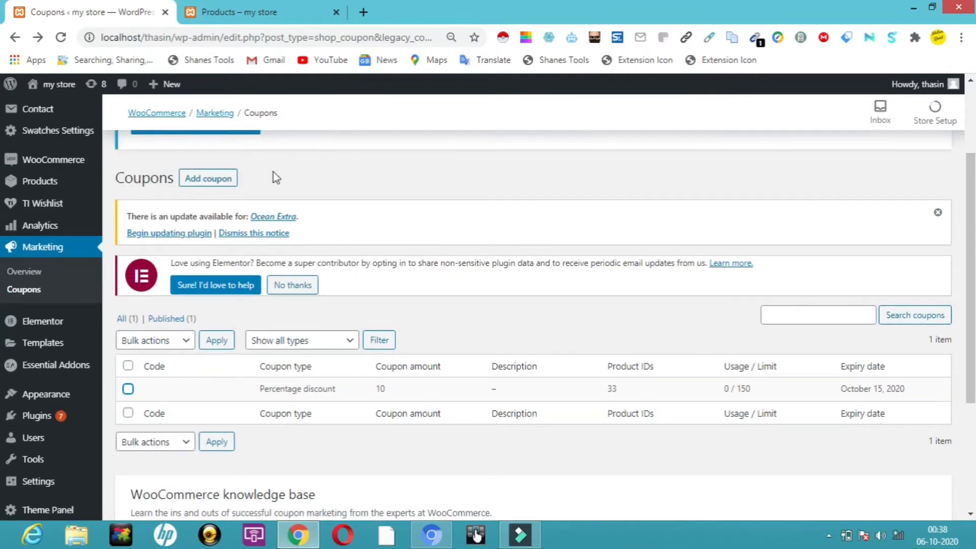
Step: Start a new coupon and enter "festival" as its coupon code
{"action": "left_click", "coordinate": [218, 185]}
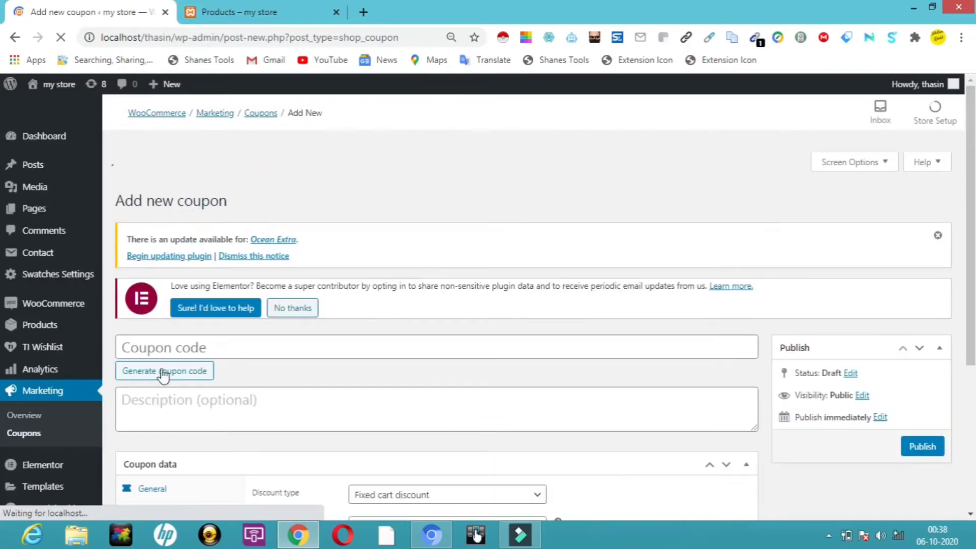
{"action": "left_click", "coordinate": [175, 344]}
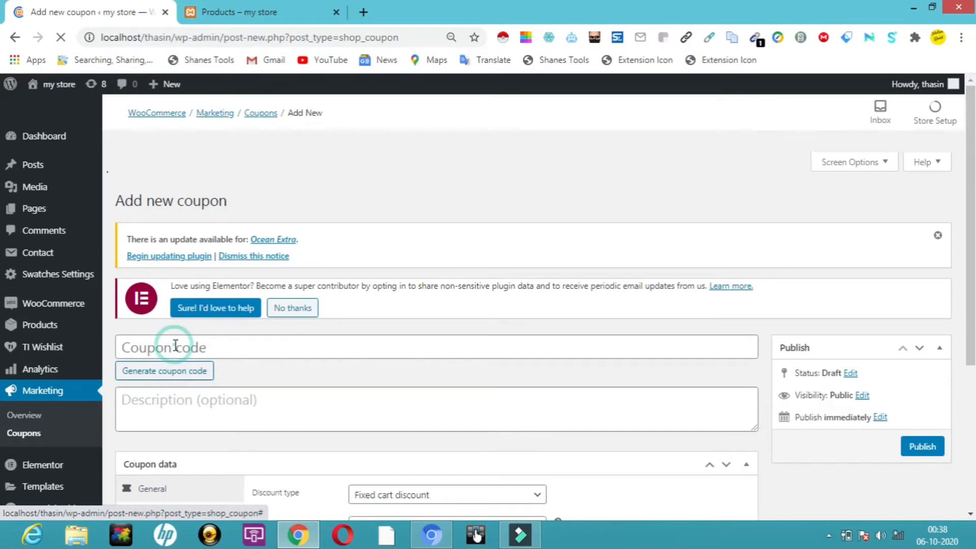
{"action": "type", "text": "f"}
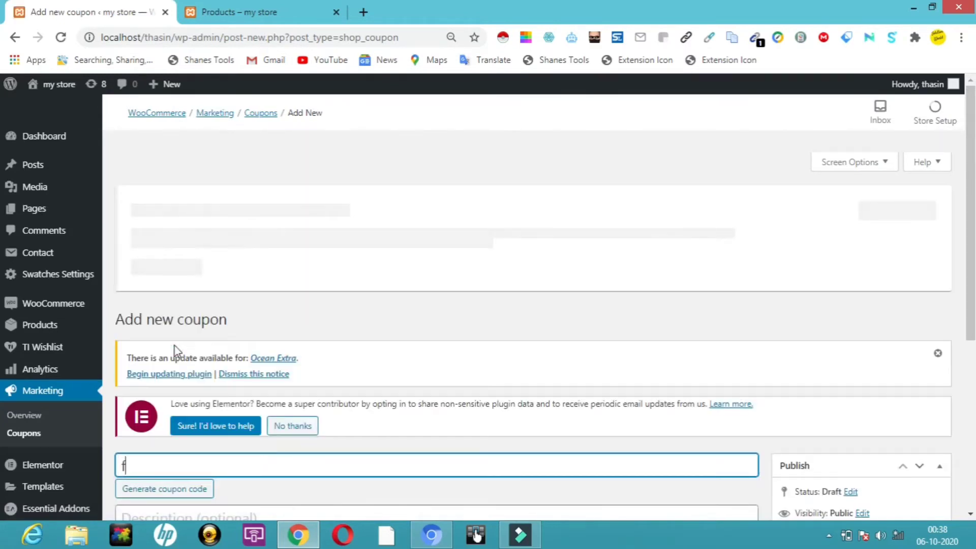
{"action": "type", "text": "estival"}
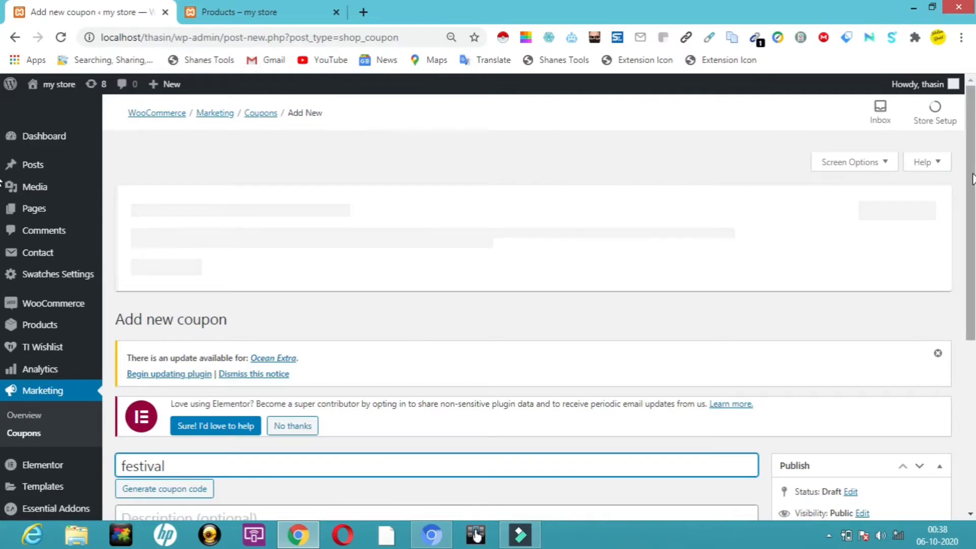
{"action": "scroll", "coordinate": [3, 229], "scroll_direction": "down", "scroll_amount": 3}
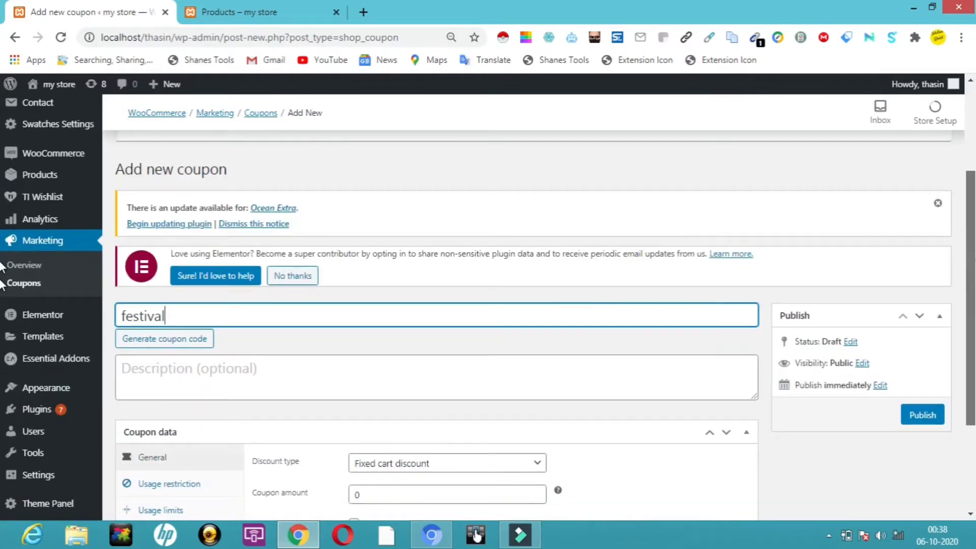
{"action": "scroll", "coordinate": [697, 283], "scroll_direction": "down", "scroll_amount": 1}
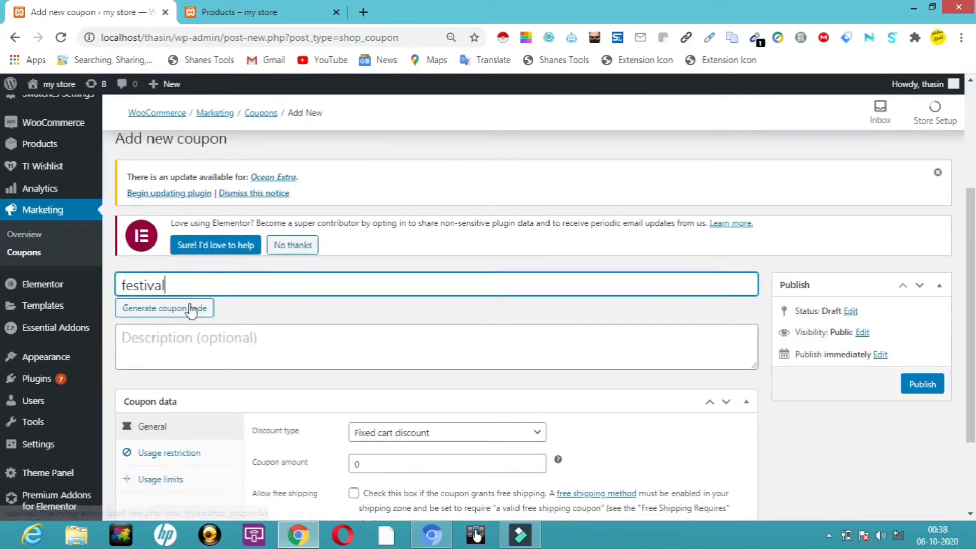
Step: Set the festival coupon's discount type to Percentage discount, leaving the optional description empty
{"action": "left_click", "coordinate": [133, 344]}
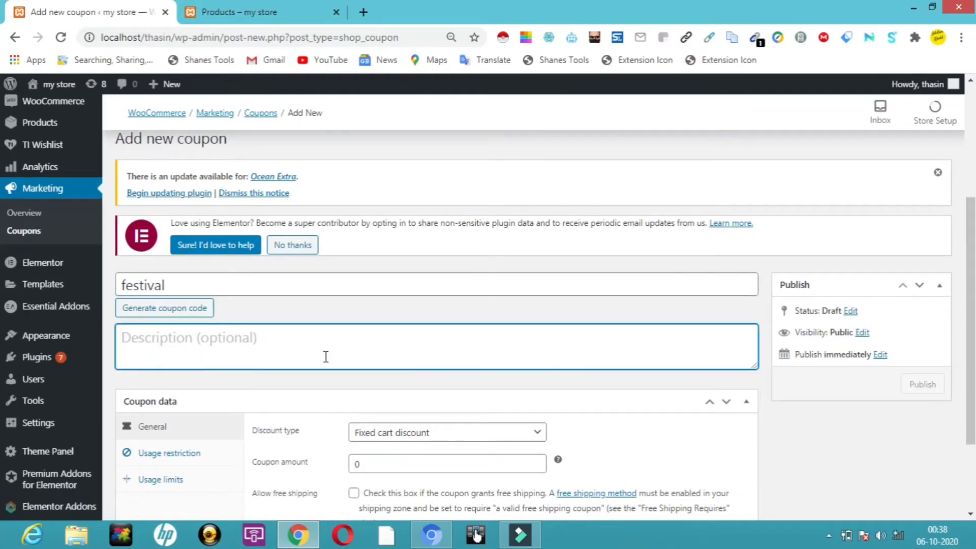
{"action": "left_click_drag", "start_coordinate": [973, 239], "coordinate": [973, 351]}
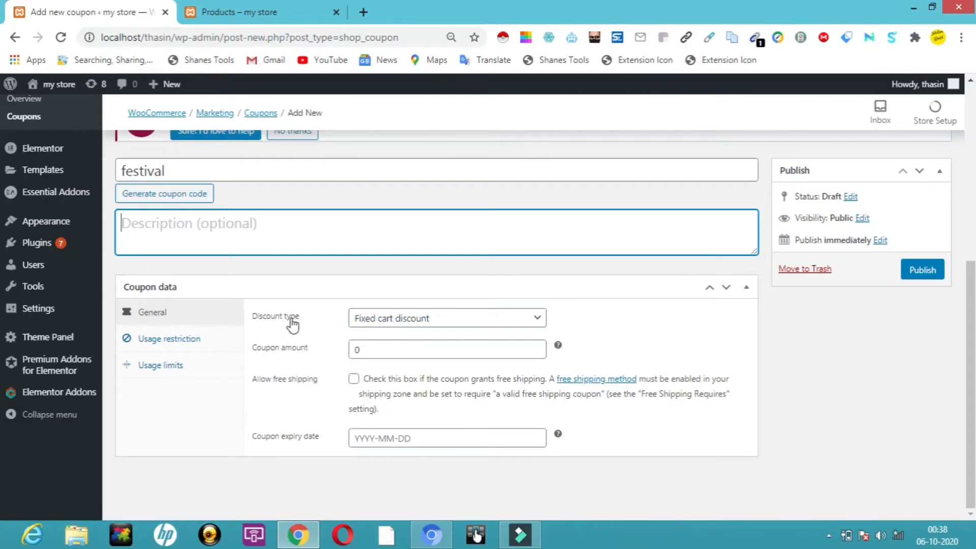
{"action": "left_click", "coordinate": [514, 320]}
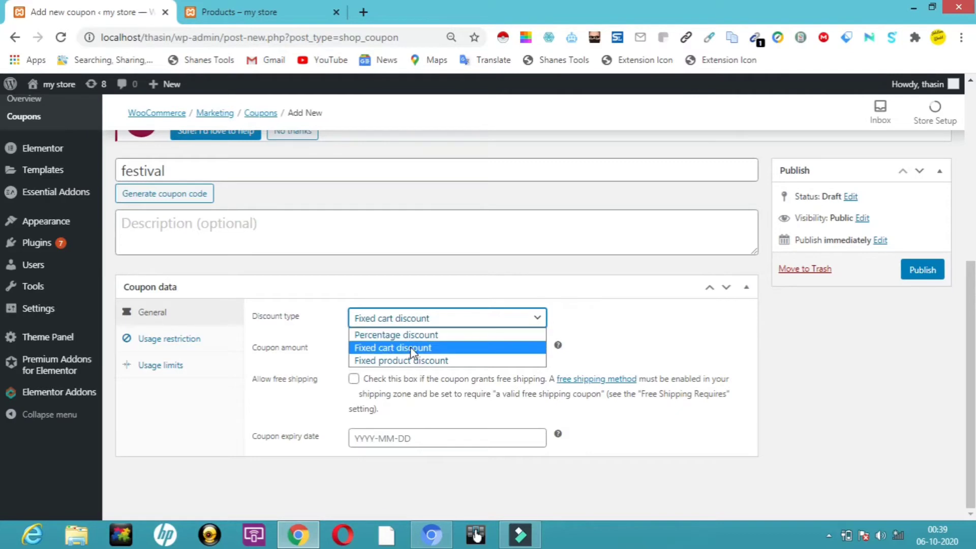
{"action": "left_click", "coordinate": [410, 347]}
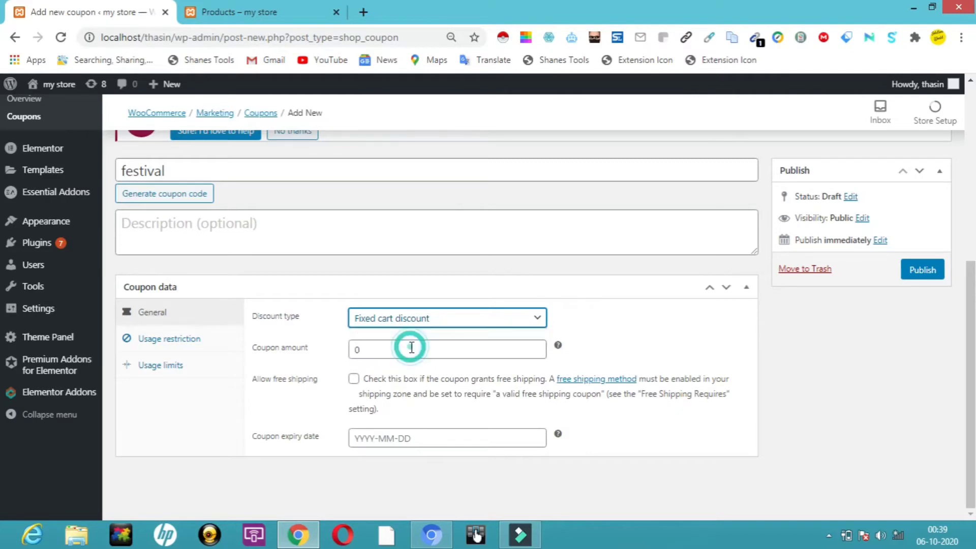
{"action": "left_click", "coordinate": [515, 322]}
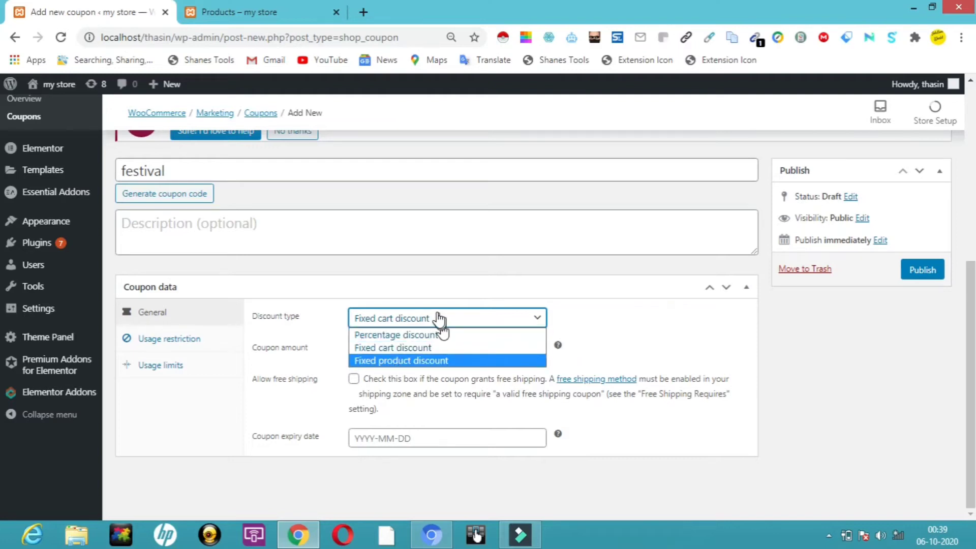
{"action": "left_click", "coordinate": [430, 334]}
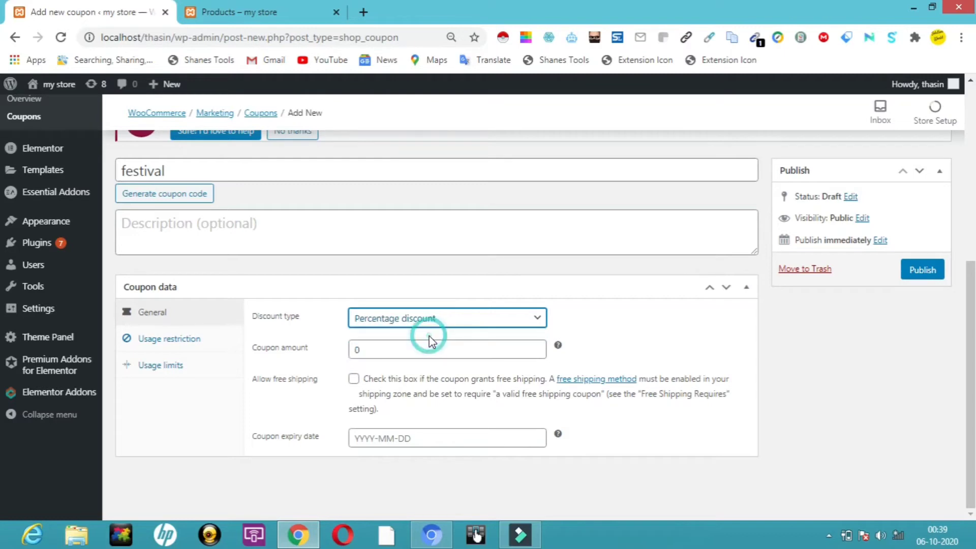
Step: Set the coupon amount to 10 and its expiry date to 2020-10-13
{"action": "left_click", "coordinate": [372, 350]}
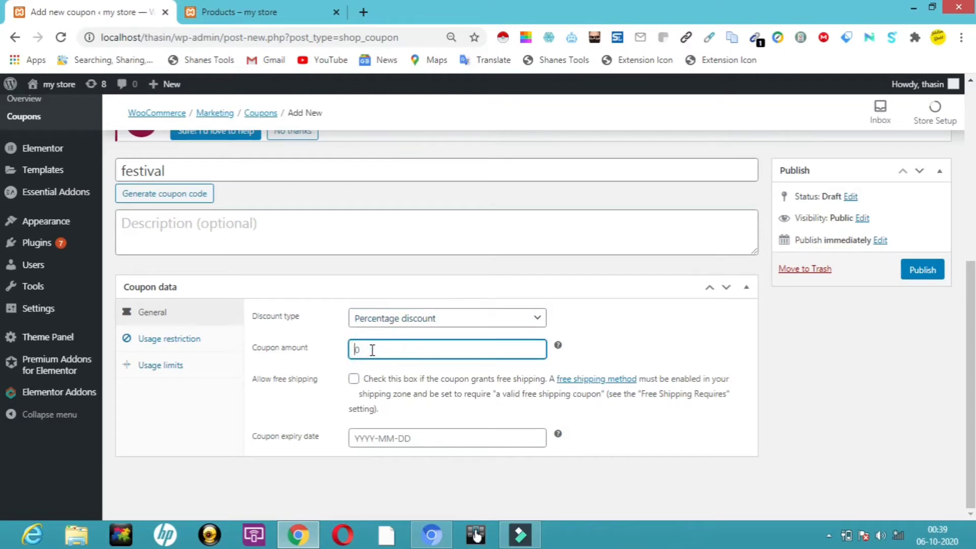
{"action": "type", "text": "10"}
{"action": "left_click", "coordinate": [379, 437]}
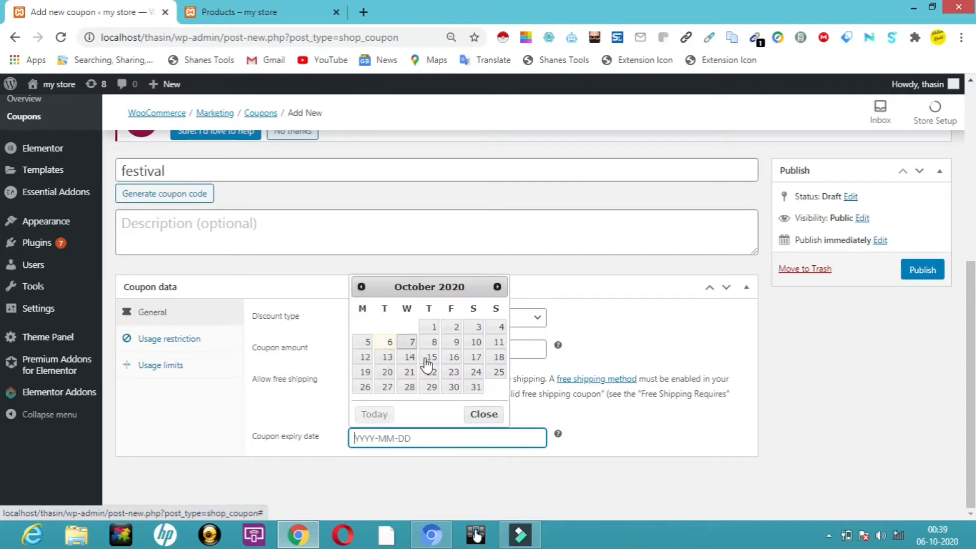
{"action": "left_click", "coordinate": [384, 355]}
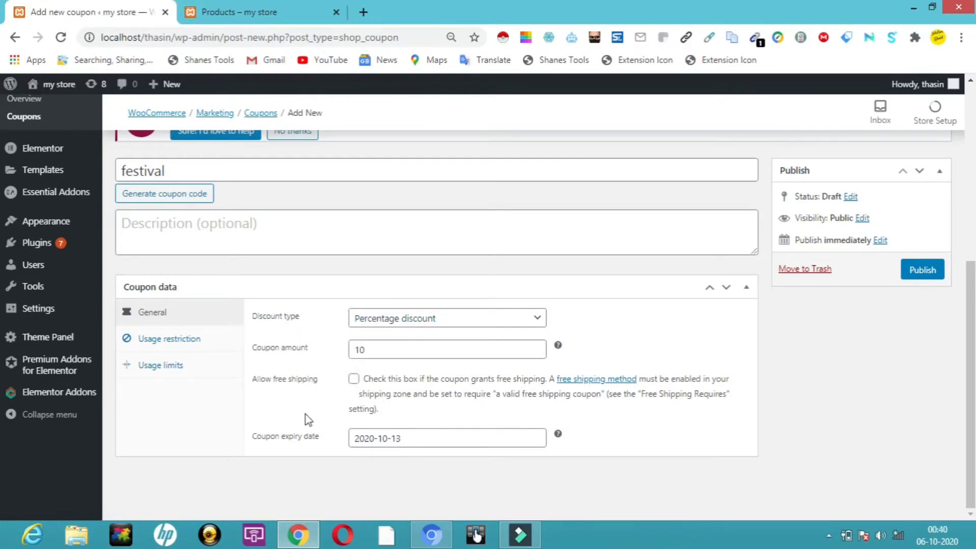
Step: Set a minimum spend of 100 in the coupon's usage restrictions
{"action": "left_click", "coordinate": [173, 339]}
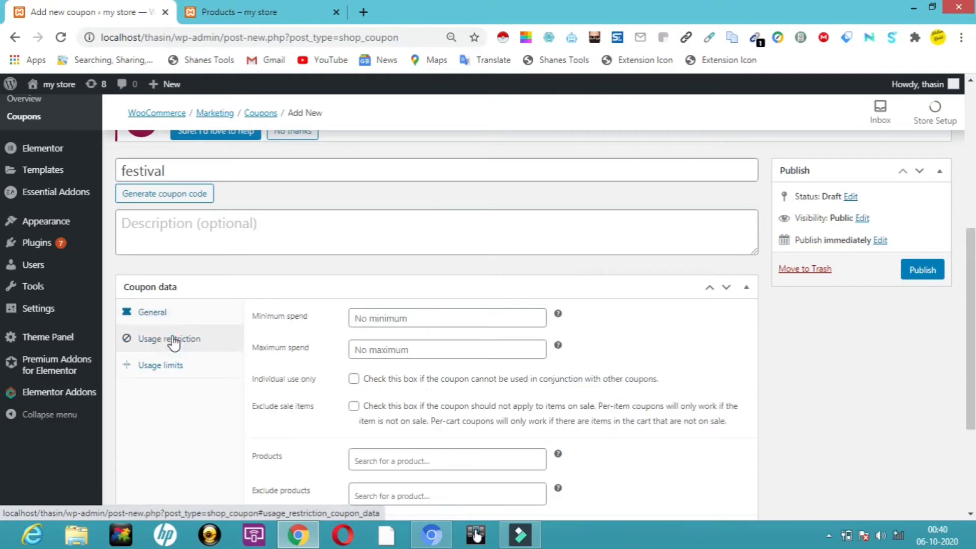
{"action": "left_click", "coordinate": [388, 318]}
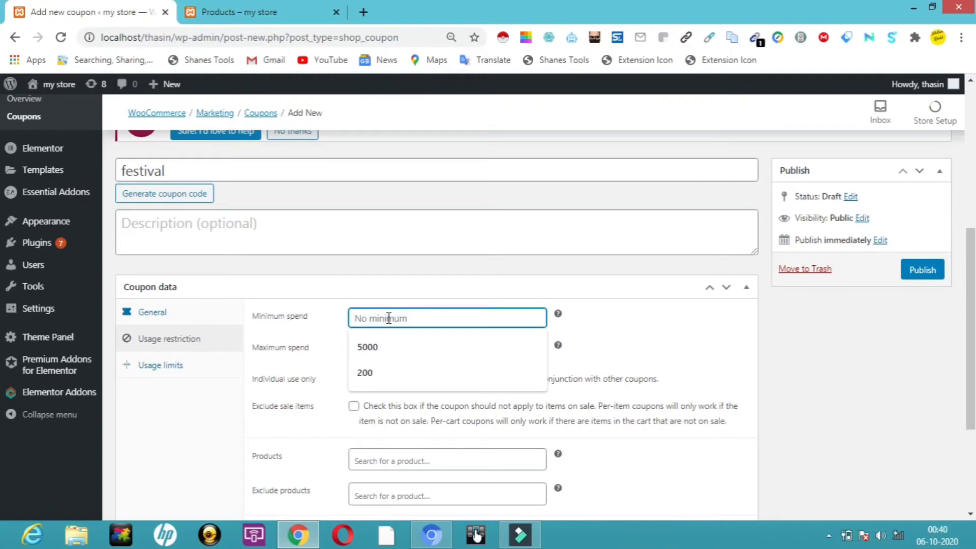
{"action": "type", "text": "100"}
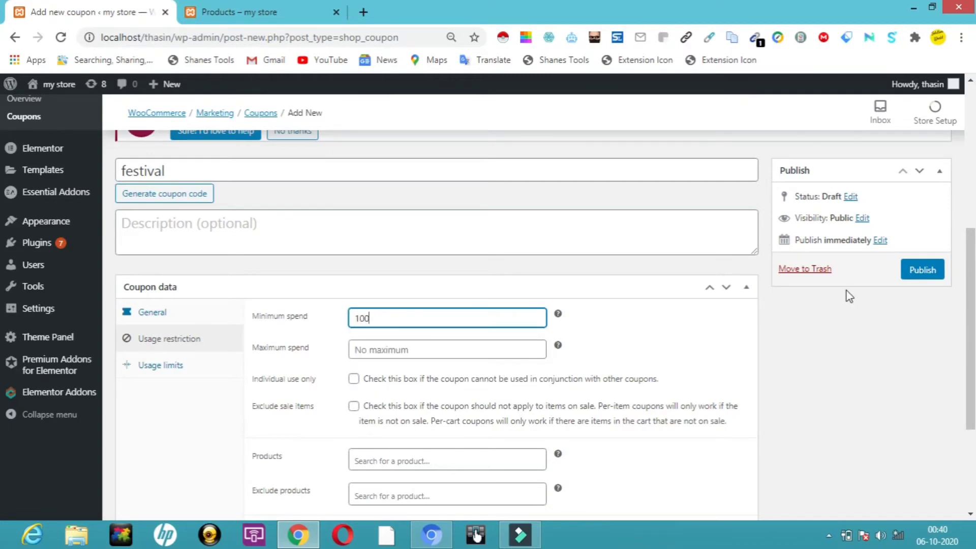
Step: Restrict the coupon to the product variation "frock - large, red (009)", searching for "frock"
{"action": "scroll", "coordinate": [2, 286], "scroll_direction": "down", "scroll_amount": 2}
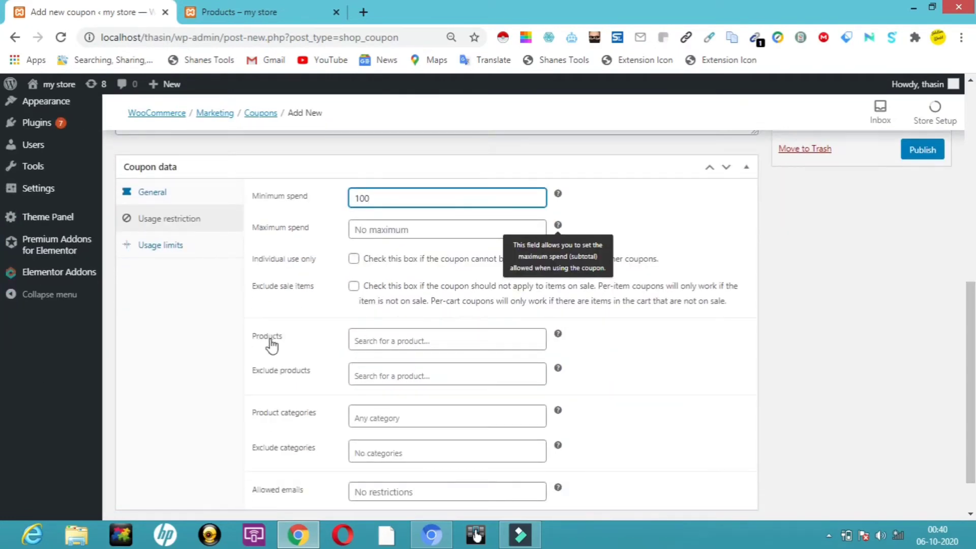
{"action": "left_click", "coordinate": [373, 341]}
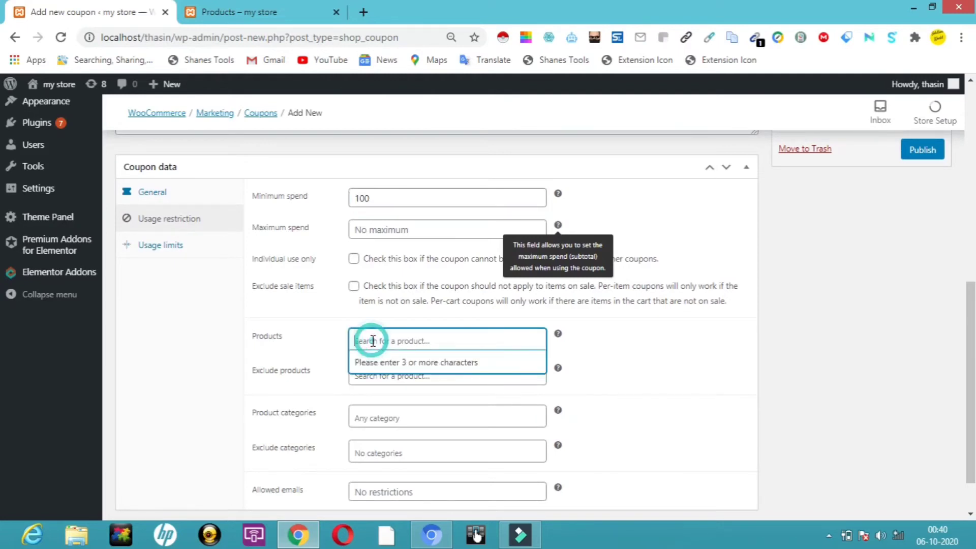
{"action": "type", "text": "froc"}
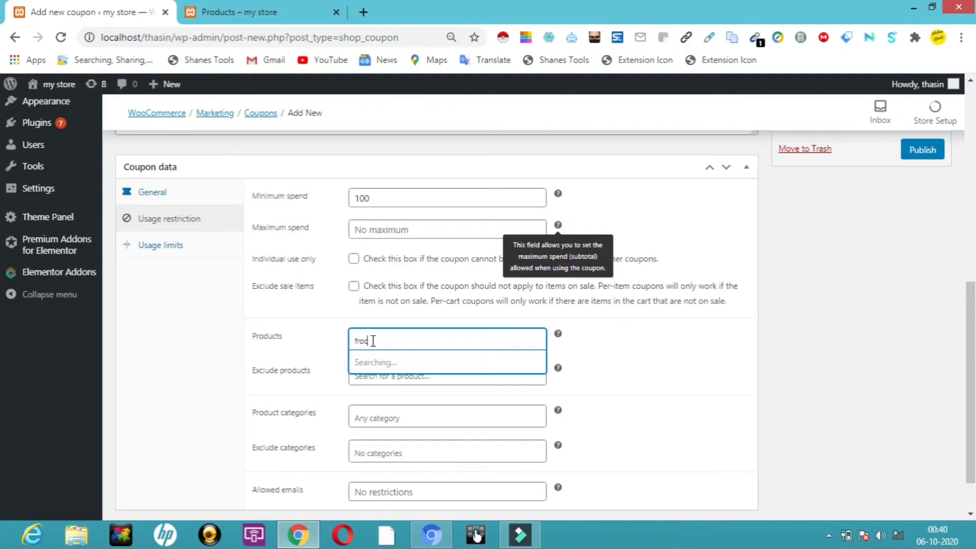
{"action": "type", "text": "k"}
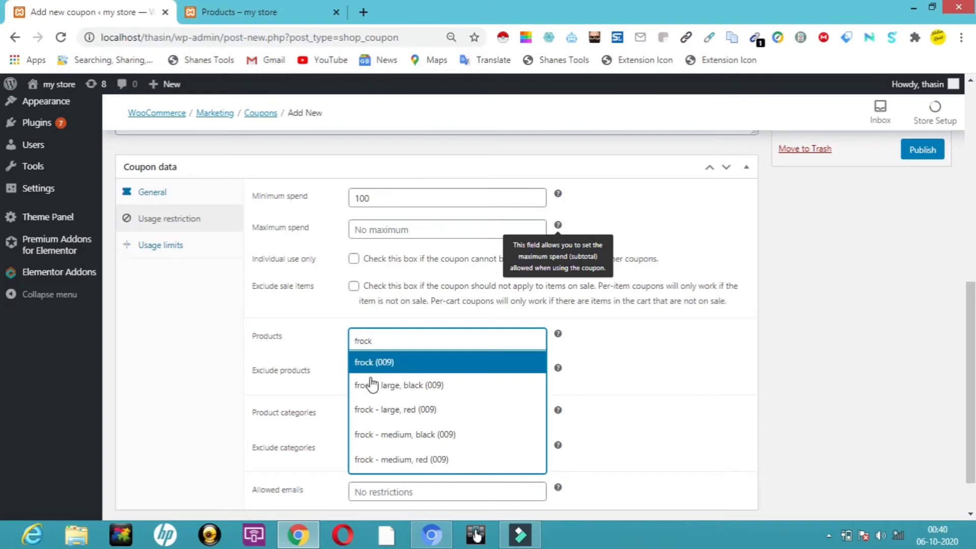
{"action": "left_click", "coordinate": [399, 410]}
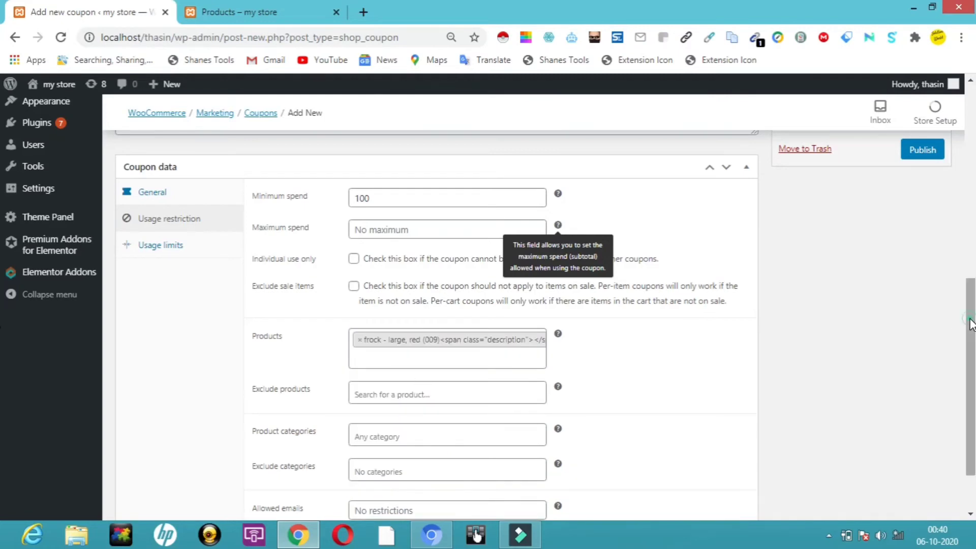
Step: Set the usage limit to 100 per coupon and 1 per user, and publish the coupon
{"action": "scroll", "coordinate": [971, 324], "scroll_direction": "down", "scroll_amount": 2}
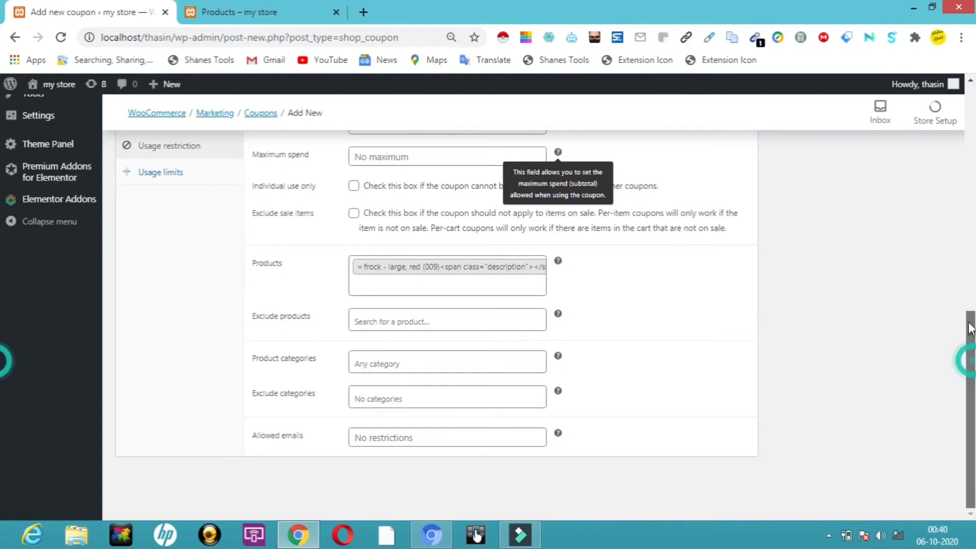
{"action": "scroll", "coordinate": [971, 327], "scroll_direction": "up", "scroll_amount": 2}
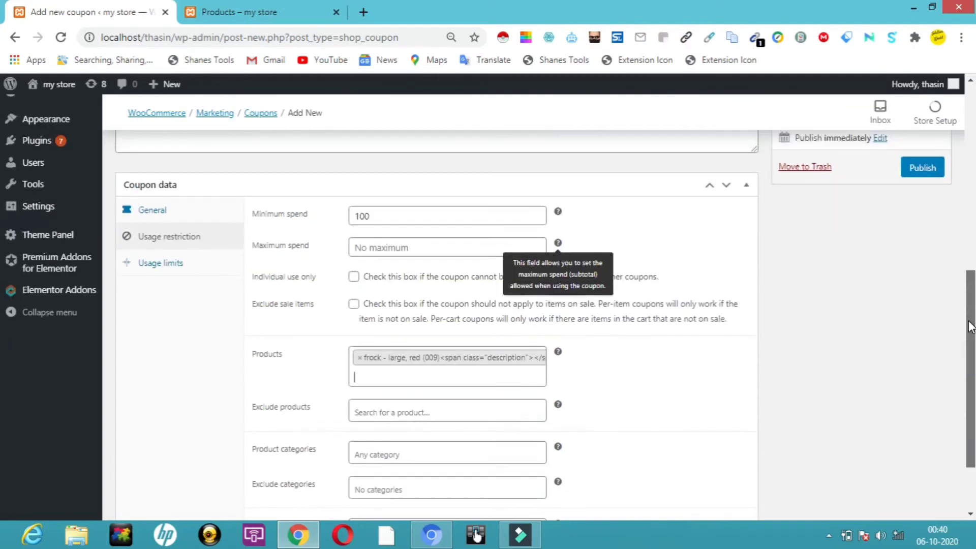
{"action": "left_click", "coordinate": [159, 268]}
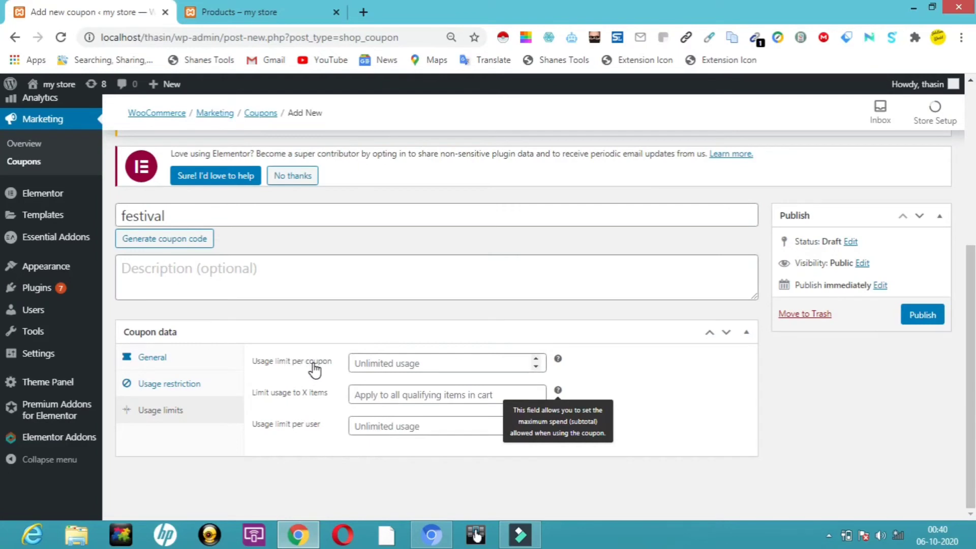
{"action": "left_click", "coordinate": [371, 360]}
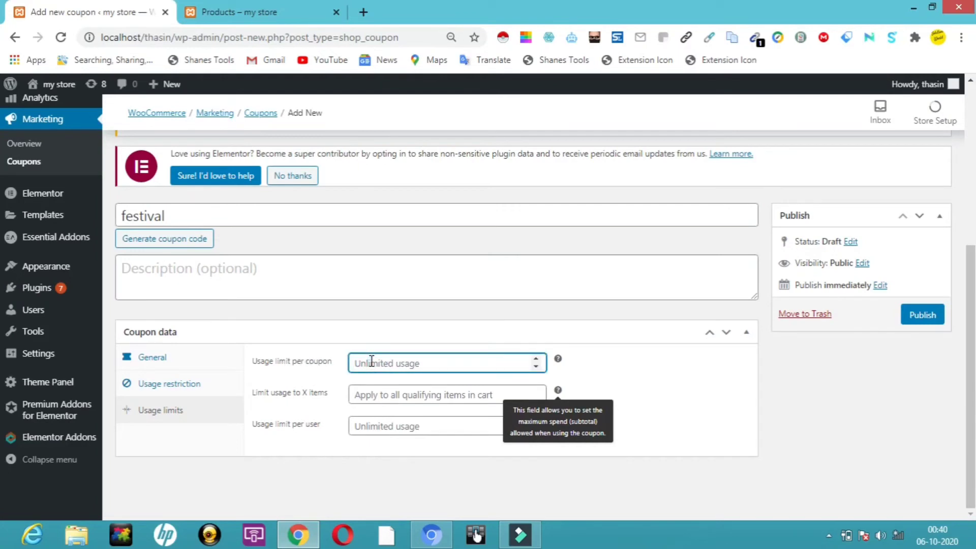
{"action": "type", "text": "100"}
{"action": "left_click", "coordinate": [387, 425]}
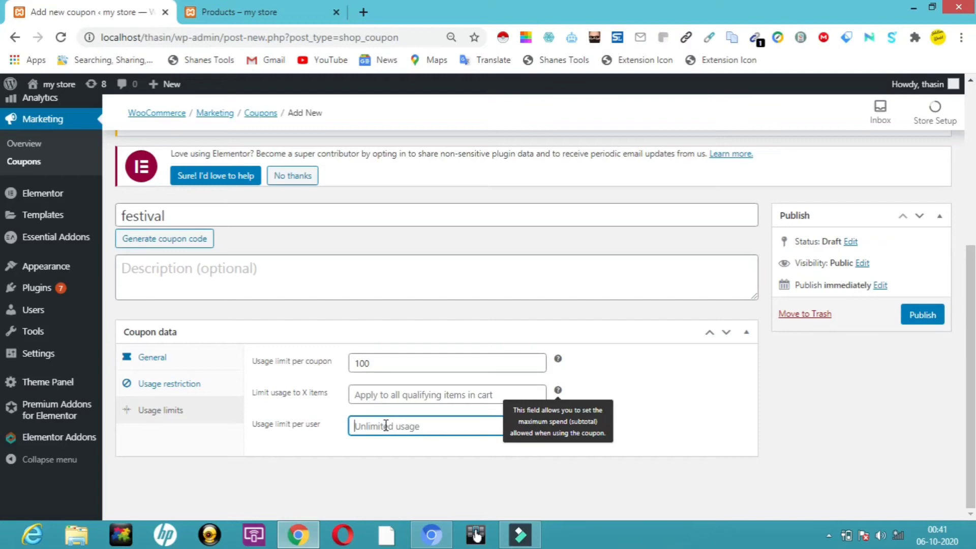
{"action": "type", "text": "1"}
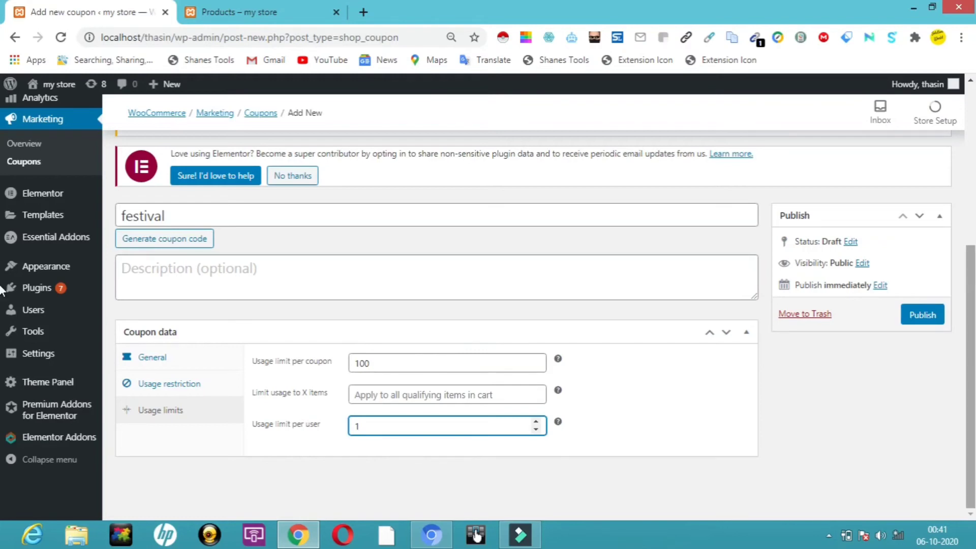
{"action": "left_click", "coordinate": [913, 319]}
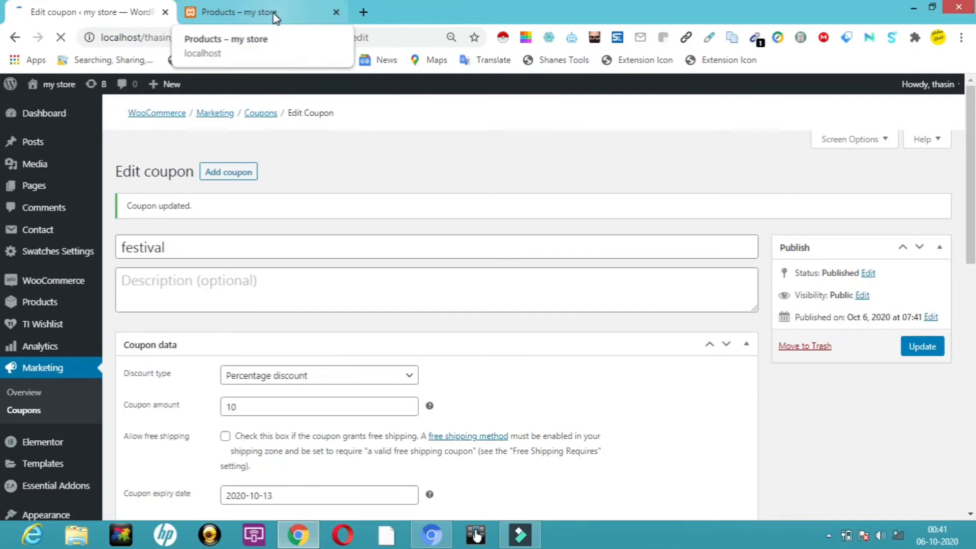
Step: Switch to the storefront's shop page, open the frock product and add its large, red variation to the cart
{"action": "left_click", "coordinate": [260, 15]}
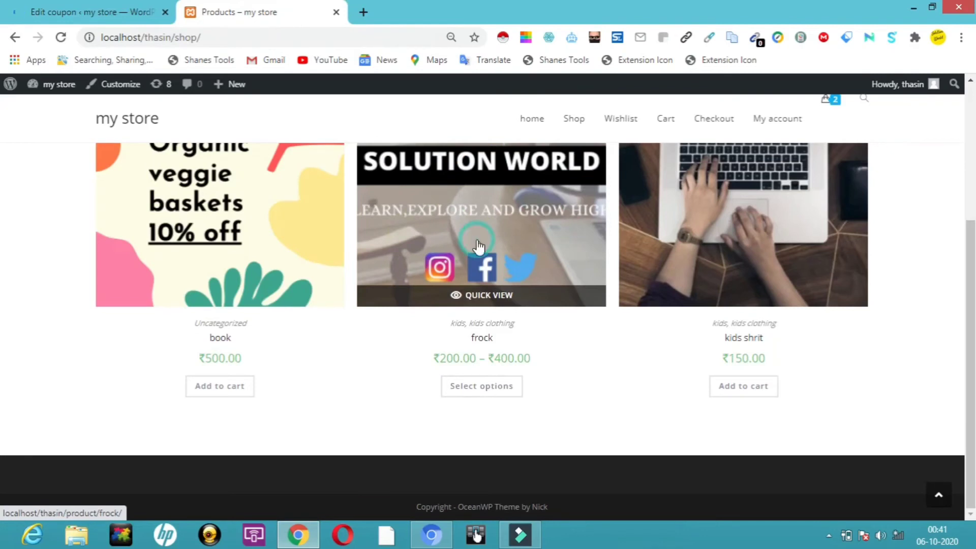
{"action": "left_click", "coordinate": [478, 243]}
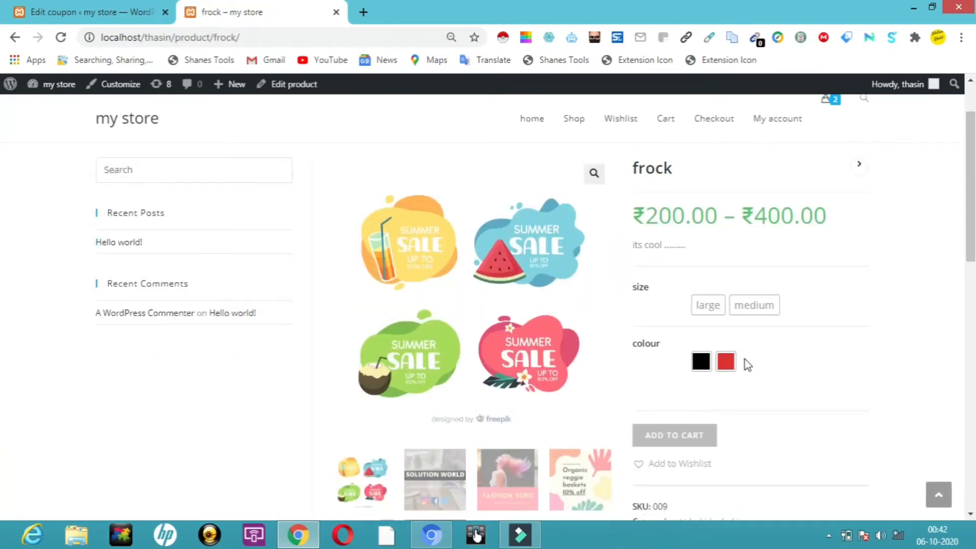
{"action": "left_click", "coordinate": [728, 364]}
{"action": "left_click", "coordinate": [711, 307]}
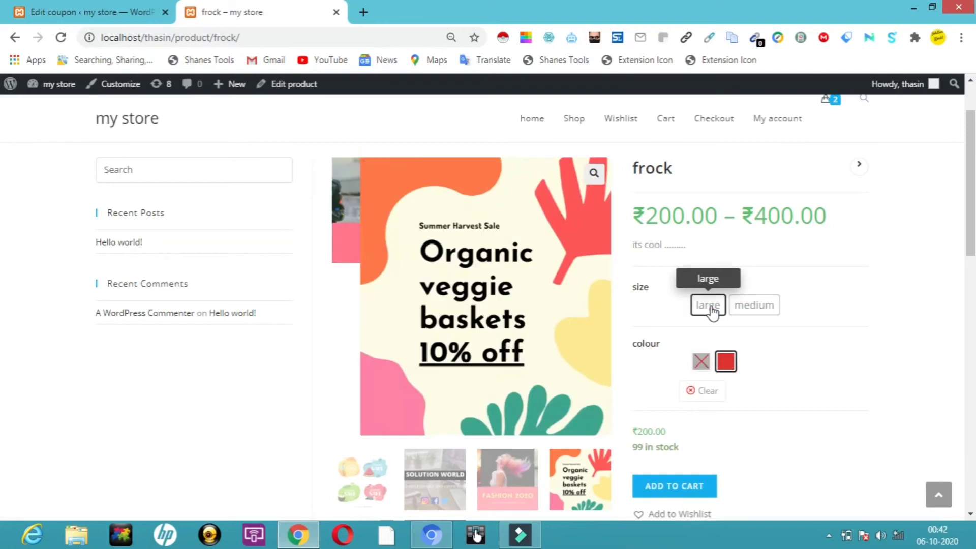
{"action": "left_click", "coordinate": [670, 485]}
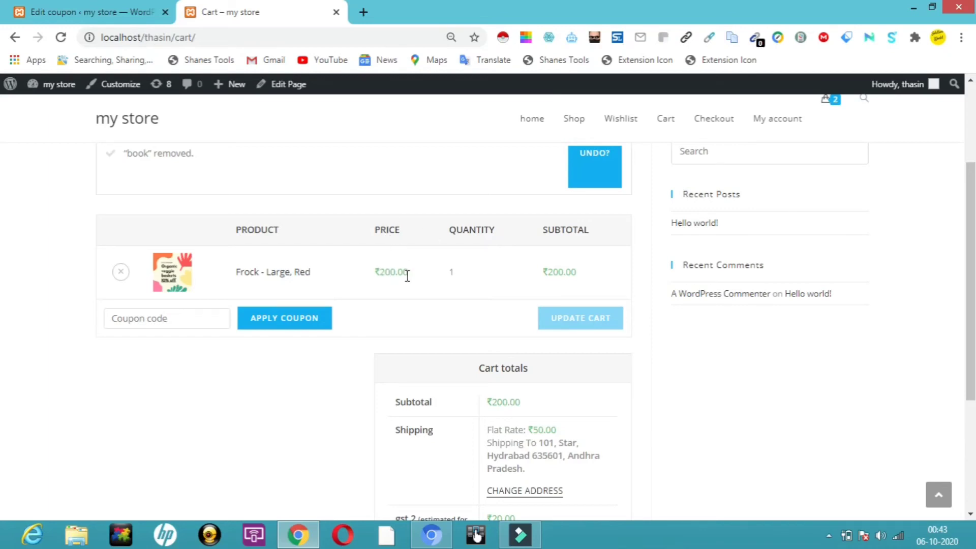
Step: Apply the coupon code "festival" to the cart and check the discount in the cart totals
{"action": "left_click", "coordinate": [176, 317]}
{"action": "type", "text": "fes"}
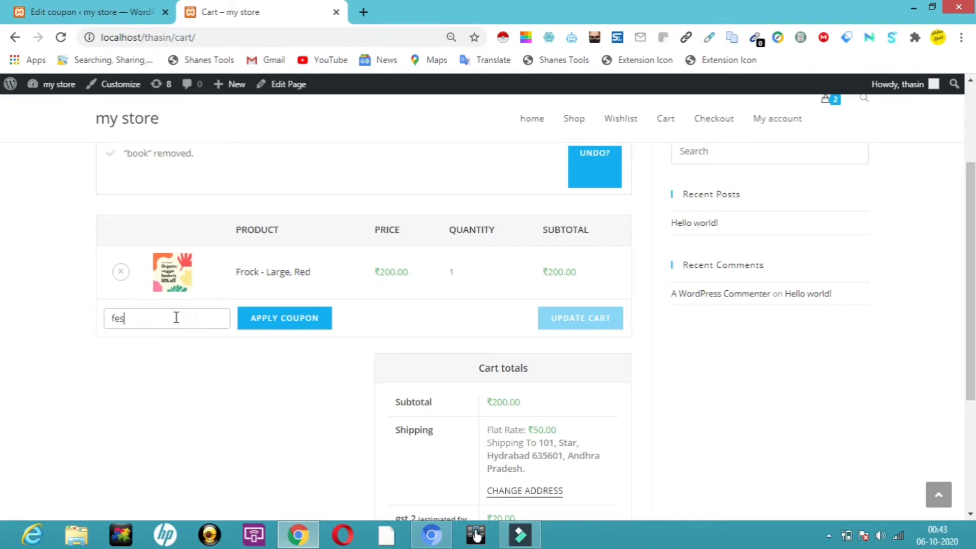
{"action": "type", "text": "tival"}
{"action": "left_click", "coordinate": [263, 321]}
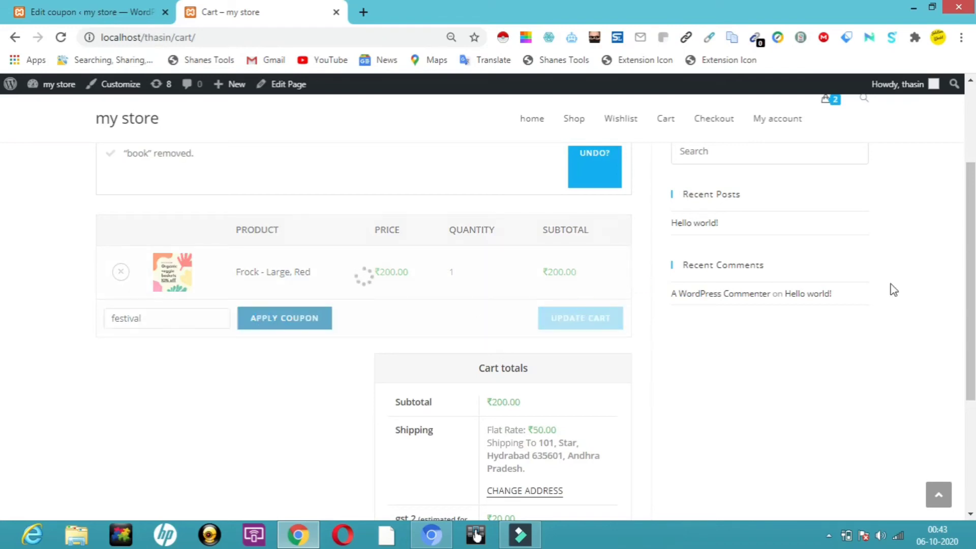
{"action": "scroll", "coordinate": [2, 268], "scroll_direction": "down", "scroll_amount": 2}
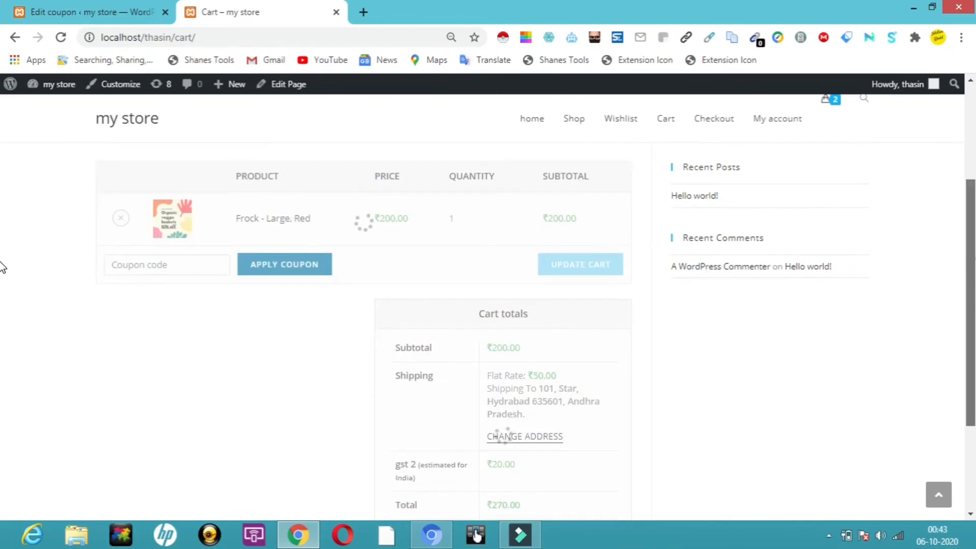
{"action": "left_click_drag", "start_coordinate": [974, 305], "coordinate": [974, 315]}
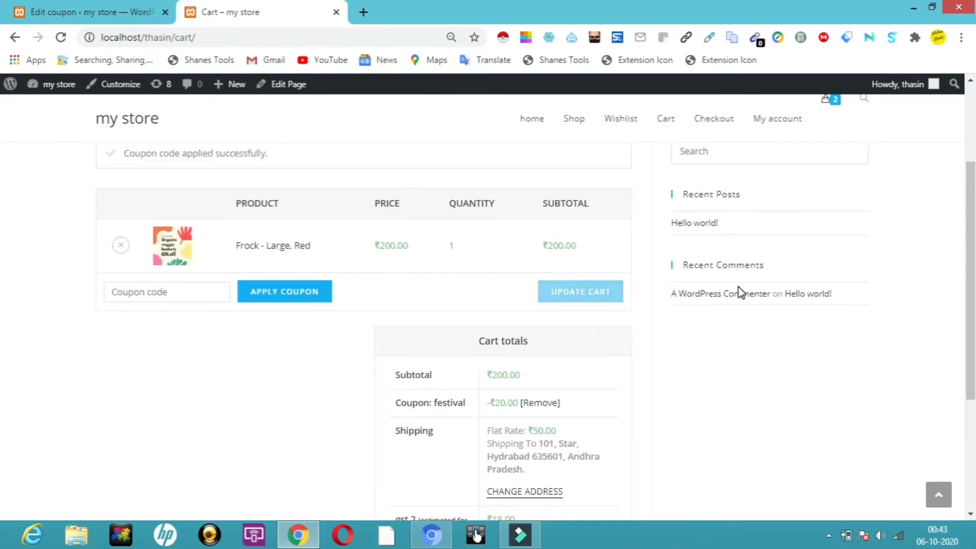
{"action": "scroll", "coordinate": [3, 231], "scroll_direction": "down", "scroll_amount": 4}
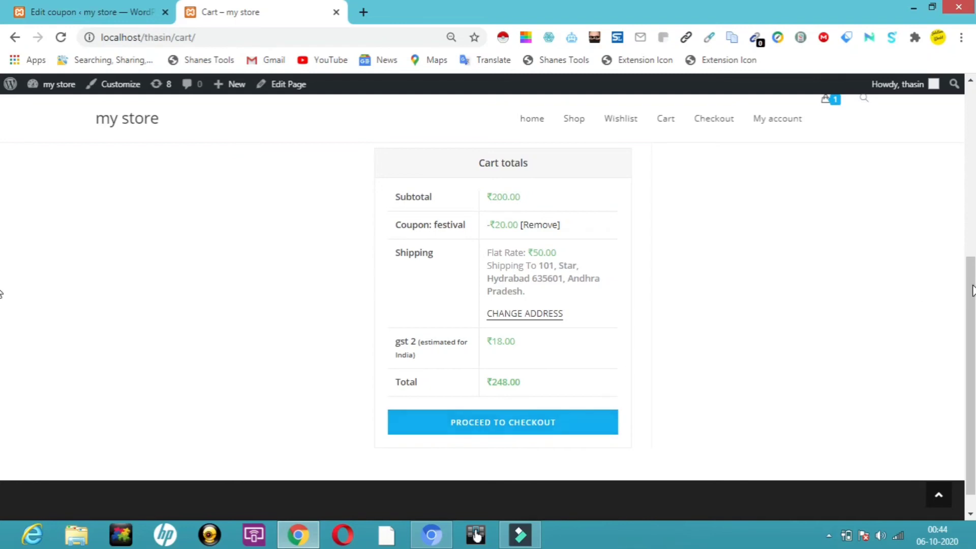
{"action": "scroll", "coordinate": [2, 267], "scroll_direction": "up", "scroll_amount": 3}
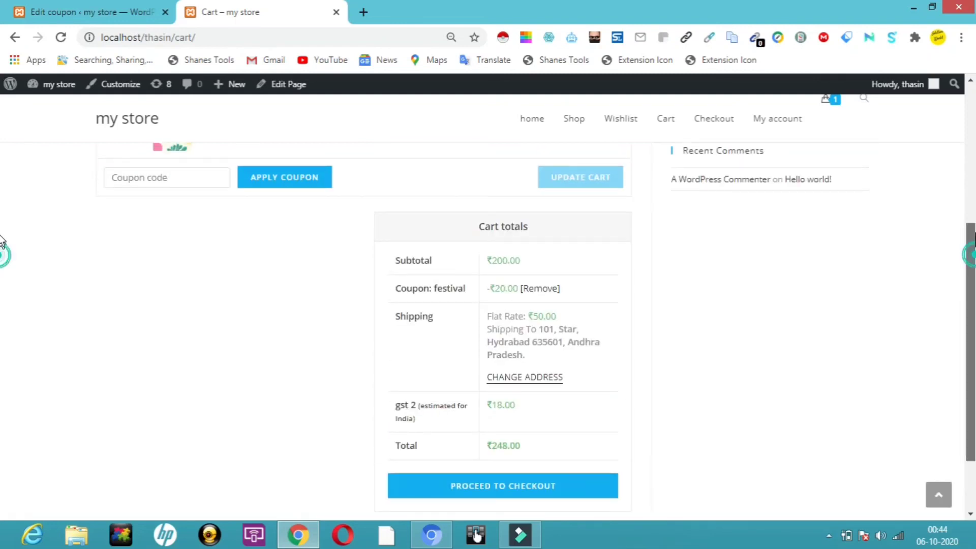
{"action": "scroll", "coordinate": [3, 214], "scroll_direction": "up", "scroll_amount": 2}
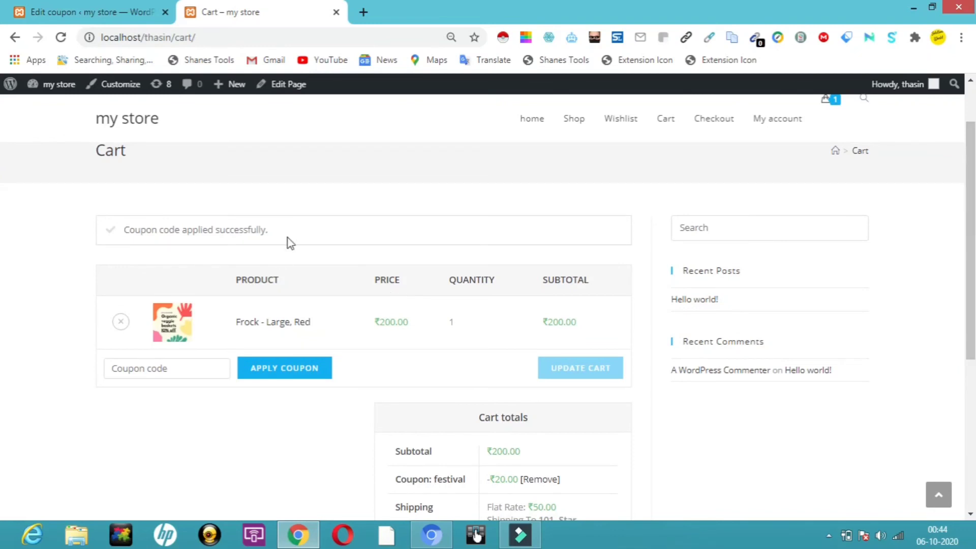
Step: Return to the store's shop page, open the "kids shrit" product and add it to the cart
{"action": "left_click", "coordinate": [17, 37]}
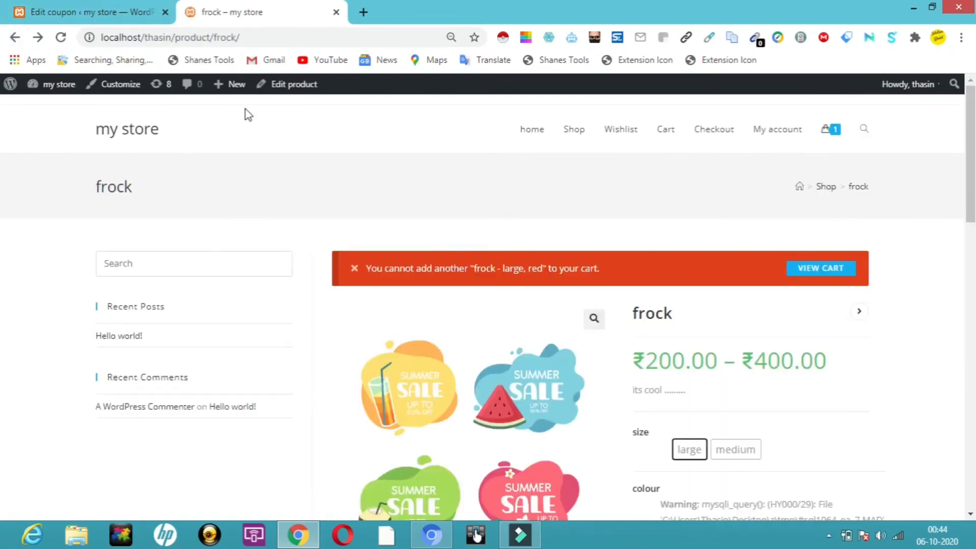
{"action": "left_click", "coordinate": [355, 270]}
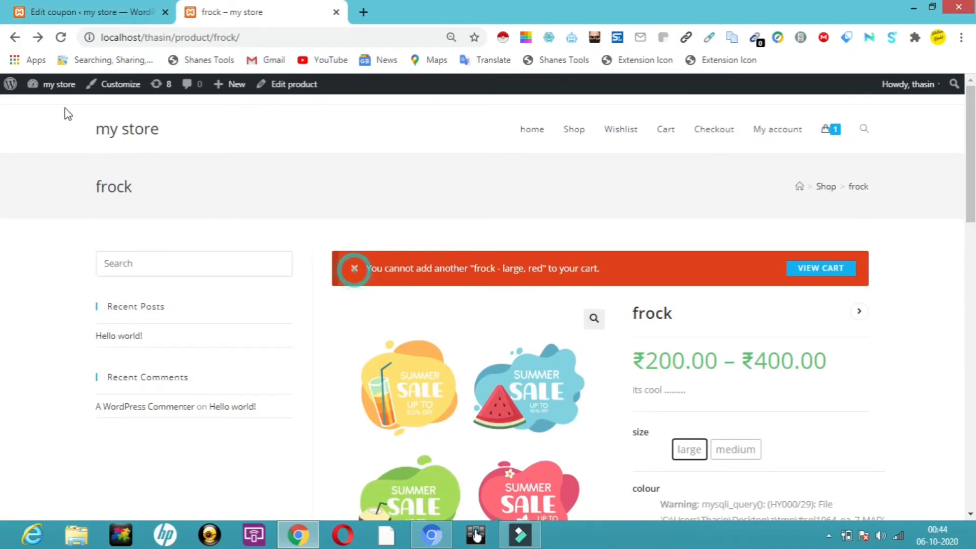
{"action": "left_click", "coordinate": [16, 37]}
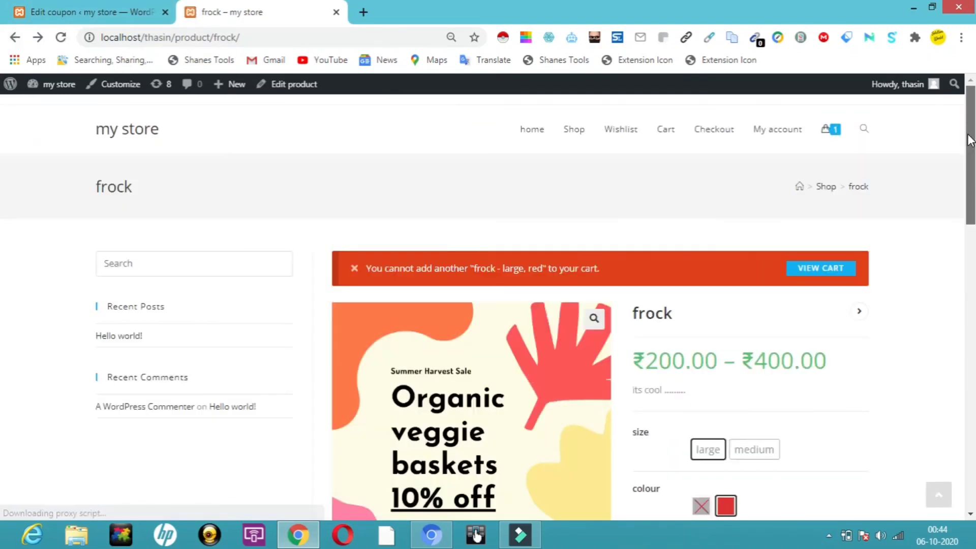
{"action": "left_click", "coordinate": [15, 41]}
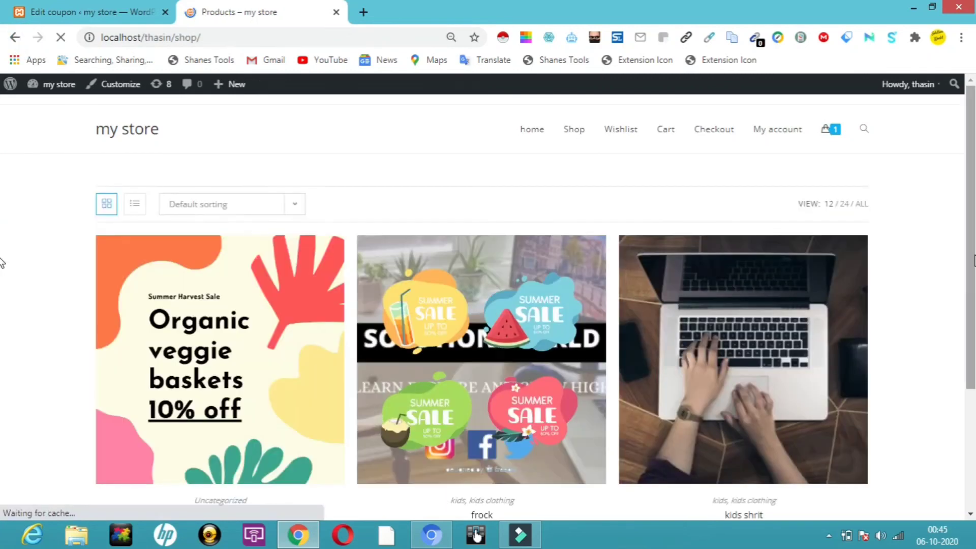
{"action": "scroll", "coordinate": [2, 356], "scroll_direction": "down", "scroll_amount": 2}
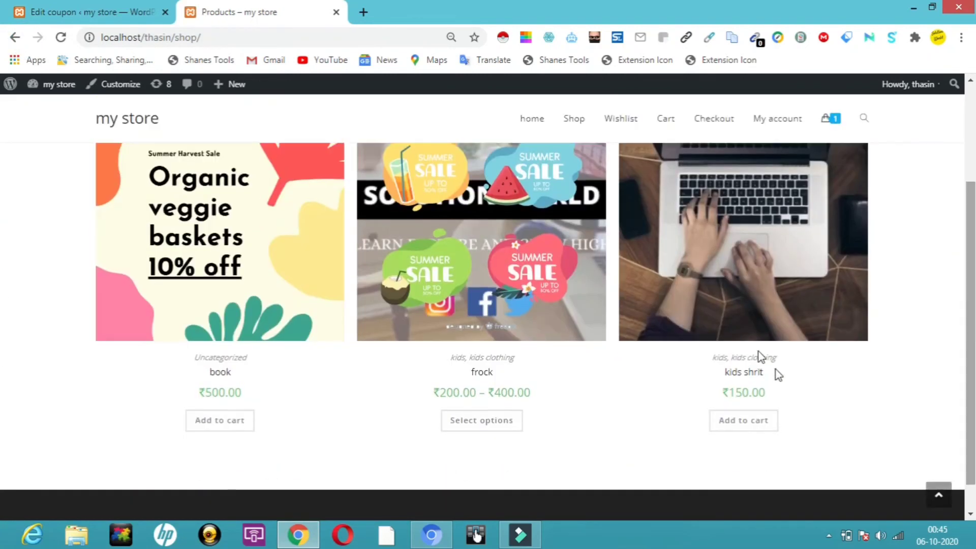
{"action": "left_click", "coordinate": [752, 373]}
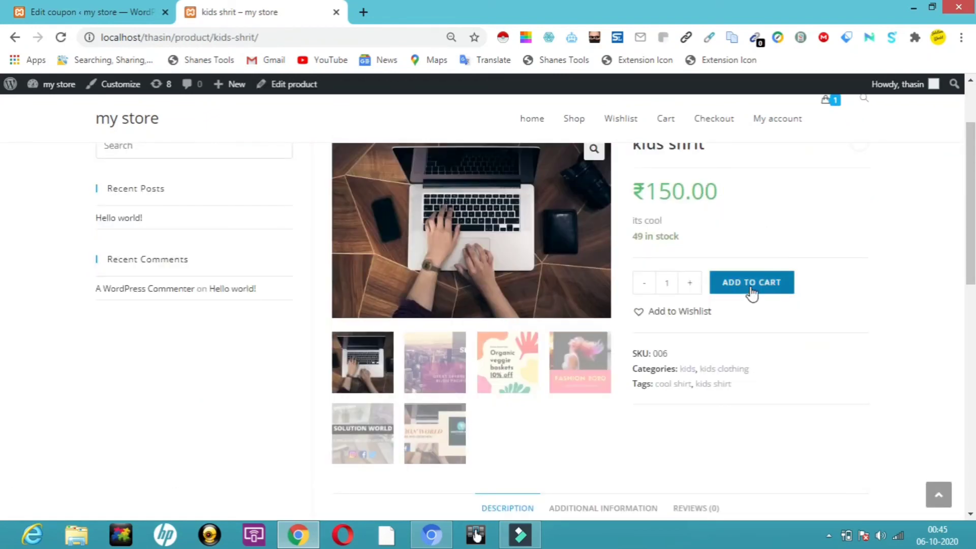
{"action": "left_click", "coordinate": [751, 293]}
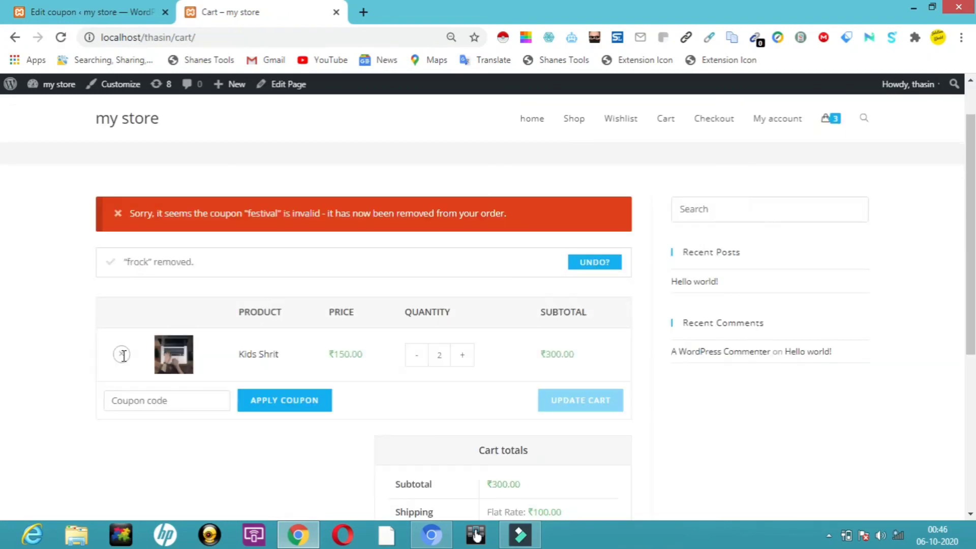
Step: Review the cart totals with only "Kids Shrit" in the cart and try to apply the coupon code "festival"
{"action": "scroll", "coordinate": [123, 355], "scroll_direction": "down", "scroll_amount": 1}
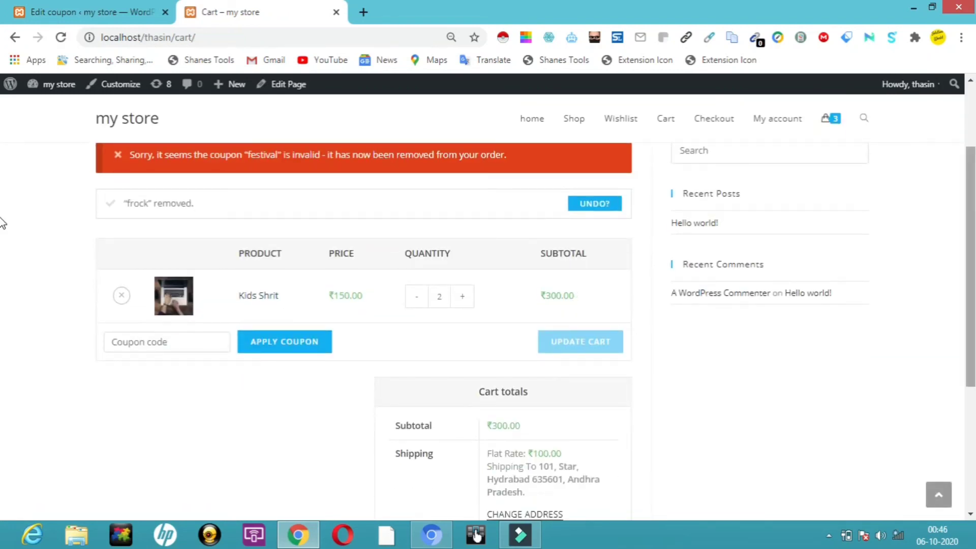
{"action": "scroll", "coordinate": [4, 274], "scroll_direction": "down", "scroll_amount": 3}
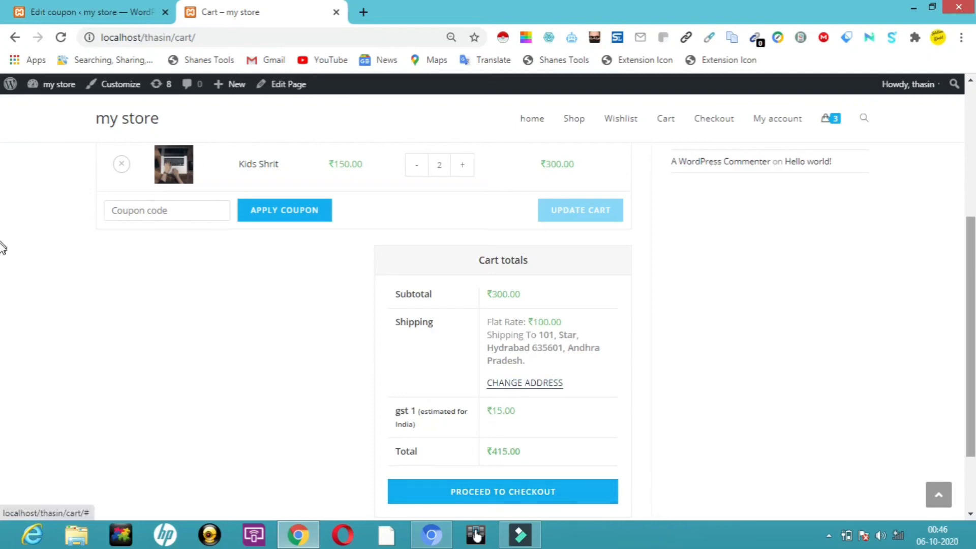
{"action": "scroll", "coordinate": [971, 249], "scroll_direction": "up", "scroll_amount": 1}
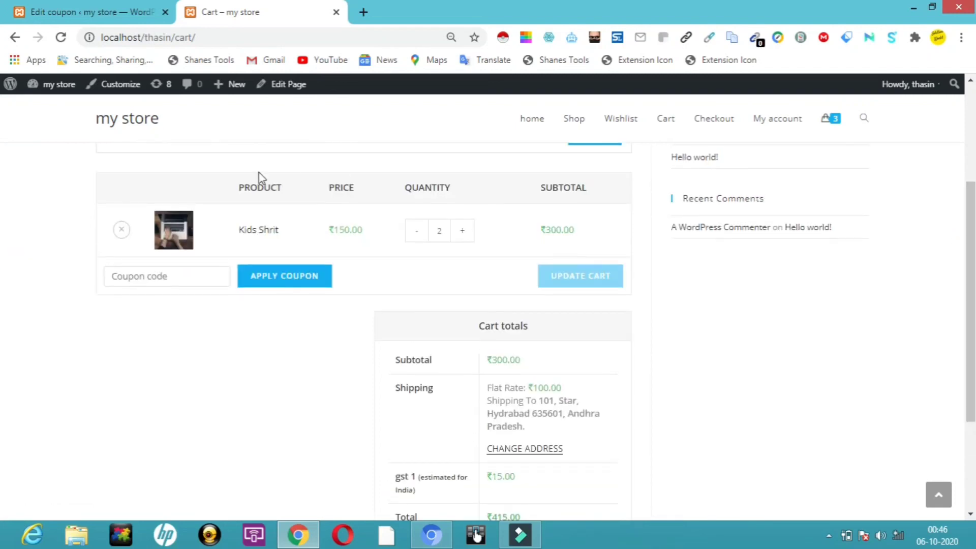
{"action": "left_click", "coordinate": [148, 277]}
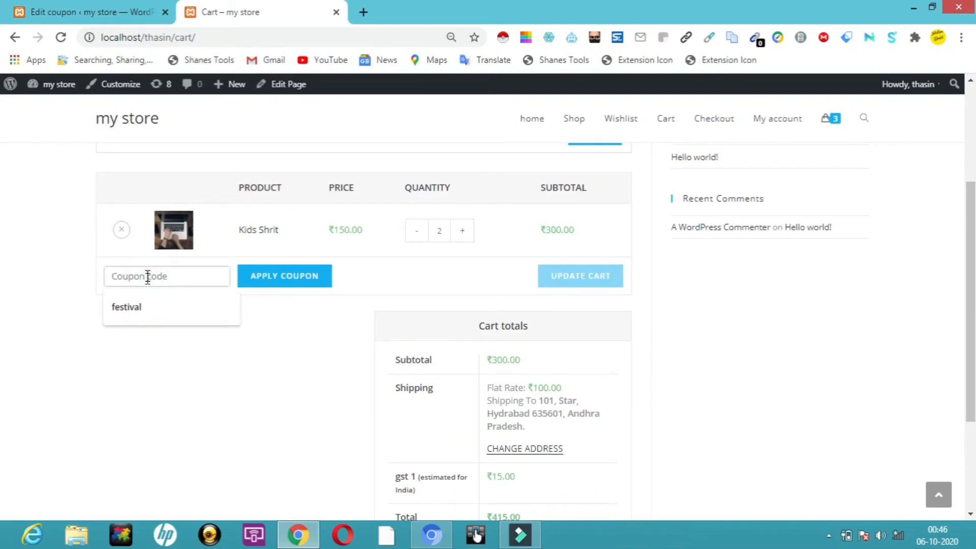
{"action": "left_click", "coordinate": [124, 310]}
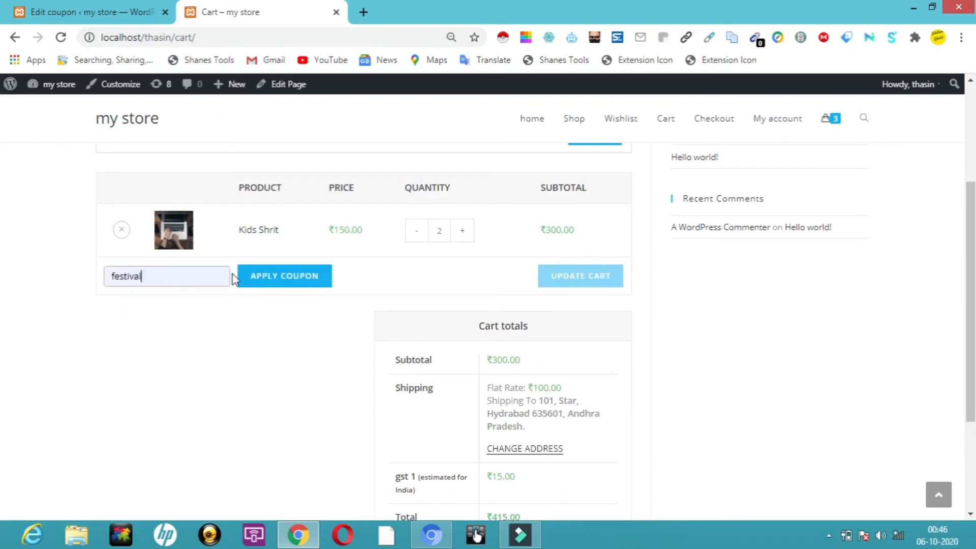
{"action": "left_click", "coordinate": [311, 277]}
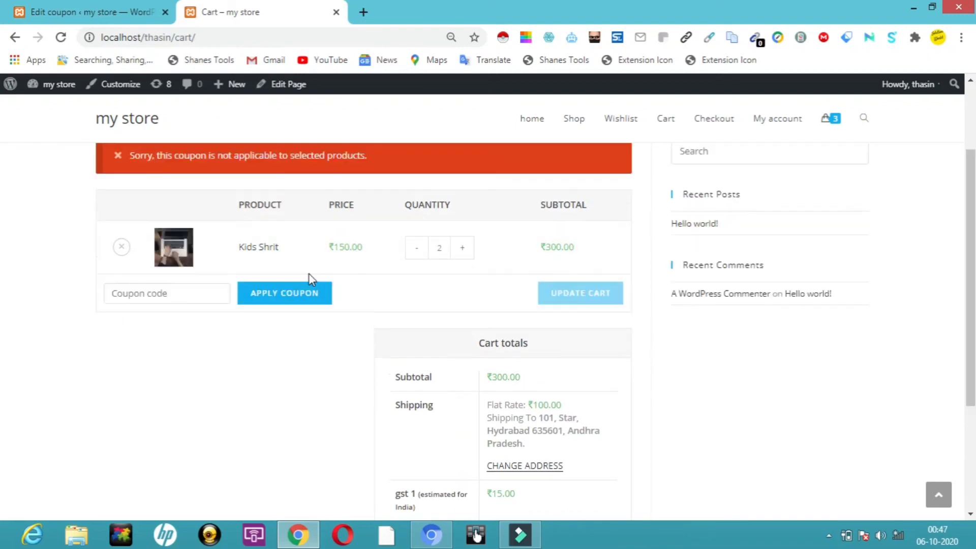